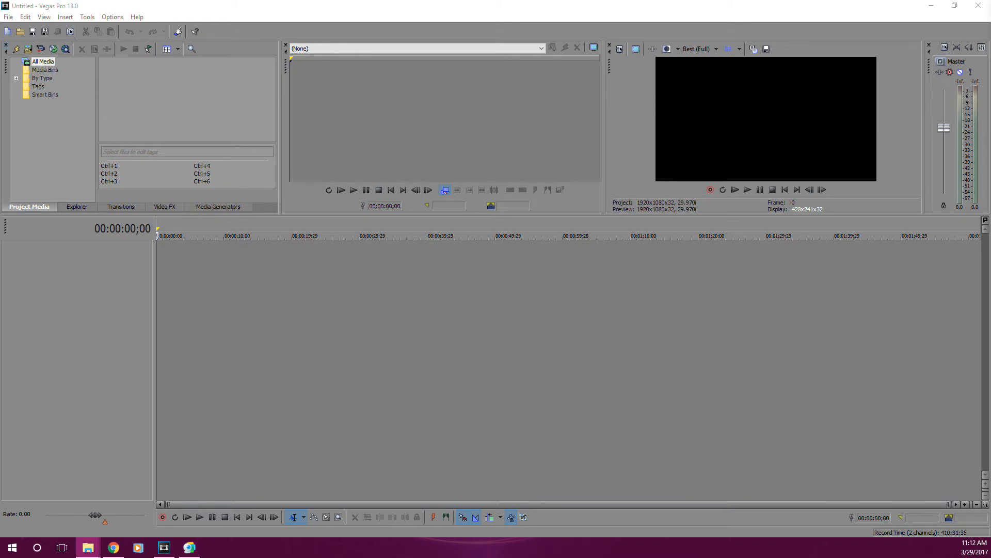
Place the YouTube beat-tags WAV at the start of the timeline on a new audio track and play its first tag.
drag(989, 457, 520, 388)
drag(209, 296, 159, 294)
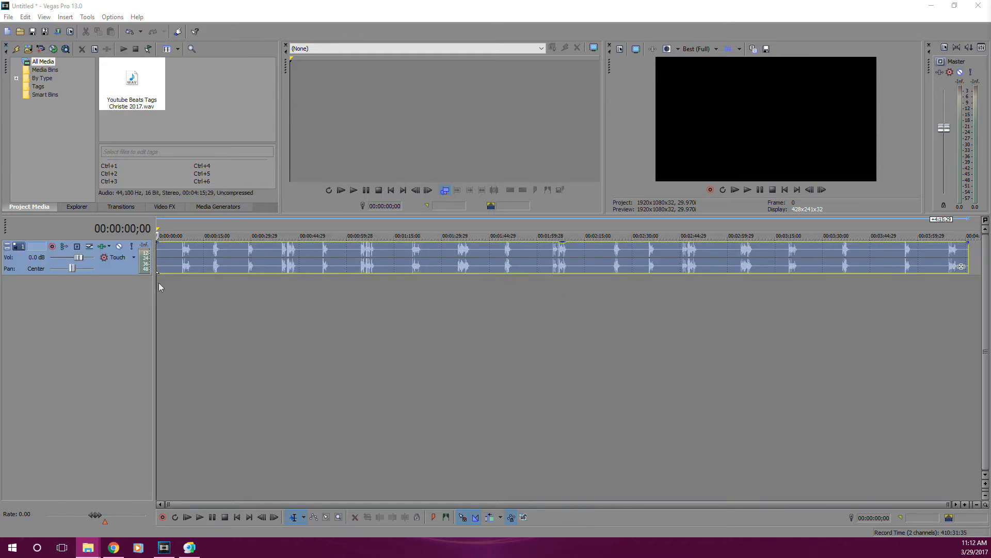
click(180, 264)
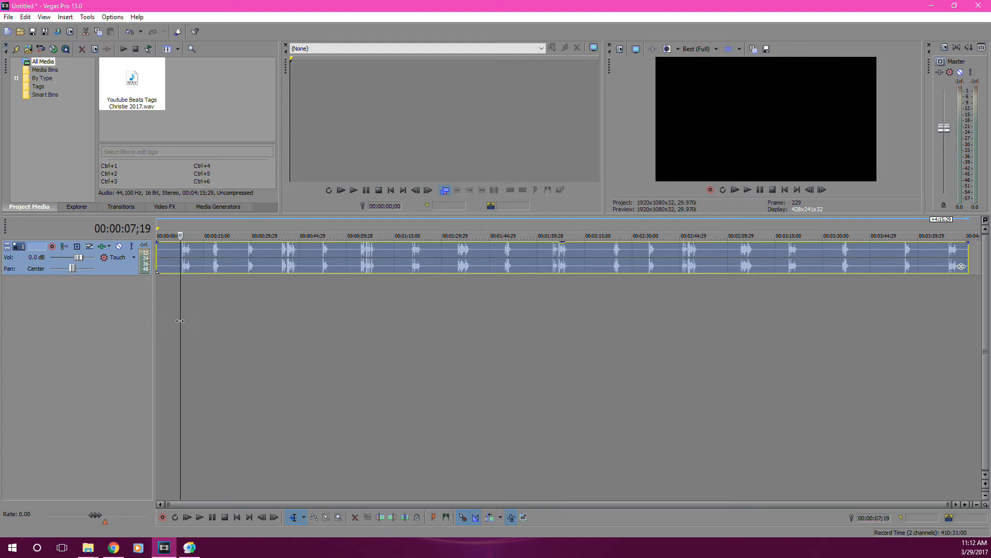
key(space)
scroll(293, 334, up, 5)
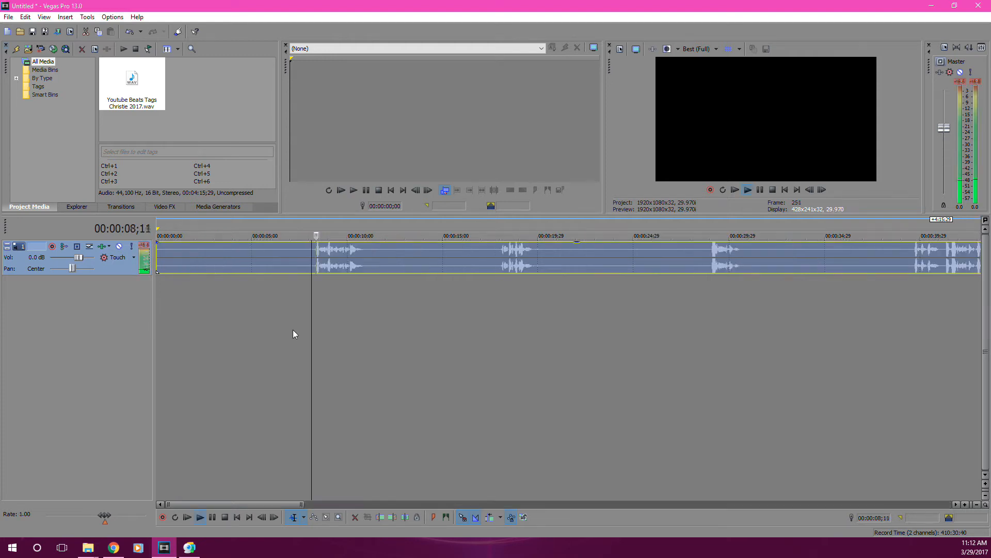
key(space)
scroll(281, 320, down, 3)
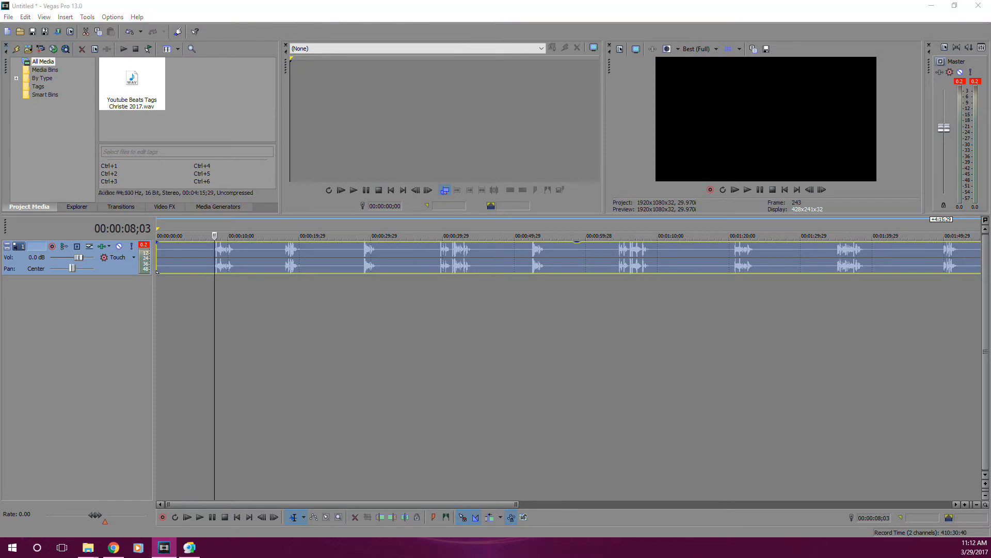
Lower the tag track's volume to -11.0 dB and add When its Hot Like This 120.mp3 on a new track at the timeline start.
key(alt+Tab)
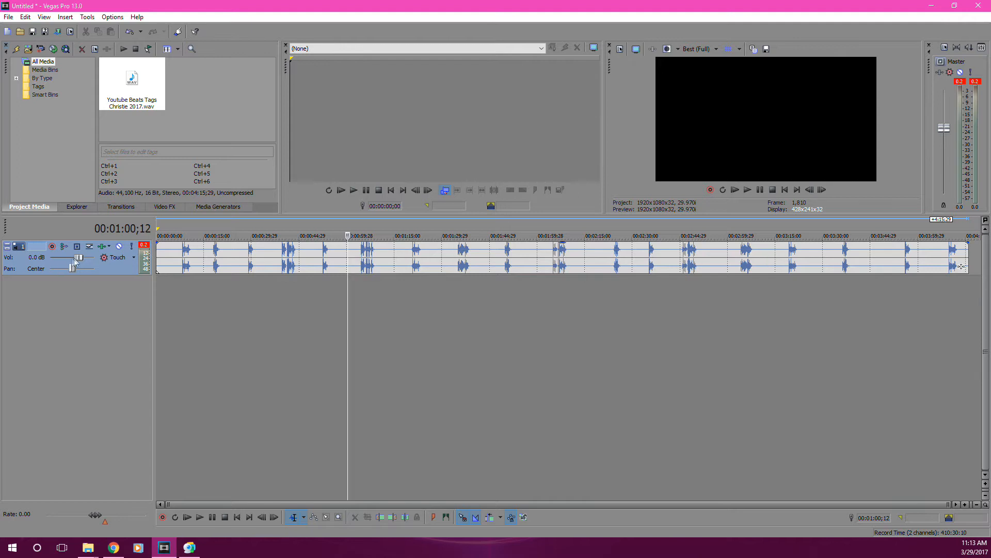
drag(79, 261, 73, 262)
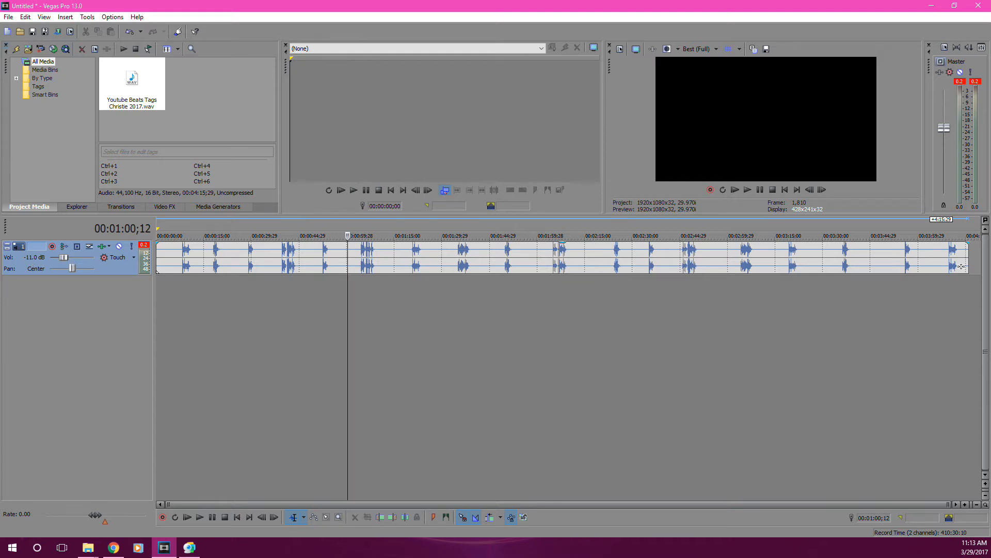
drag(0, 302, 161, 302)
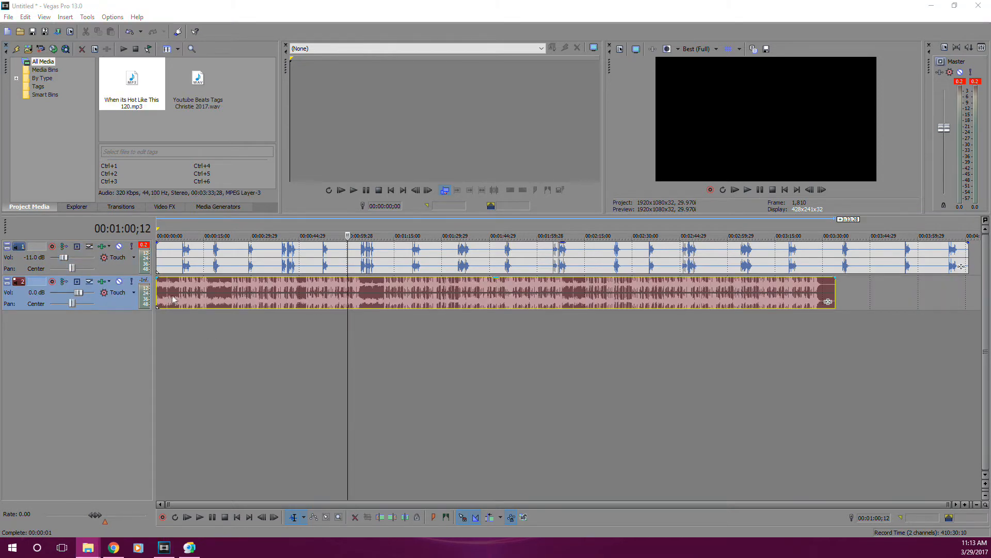
Play the opening seconds of the timeline to hear the beat together with the tag track.
click(175, 373)
key(space)
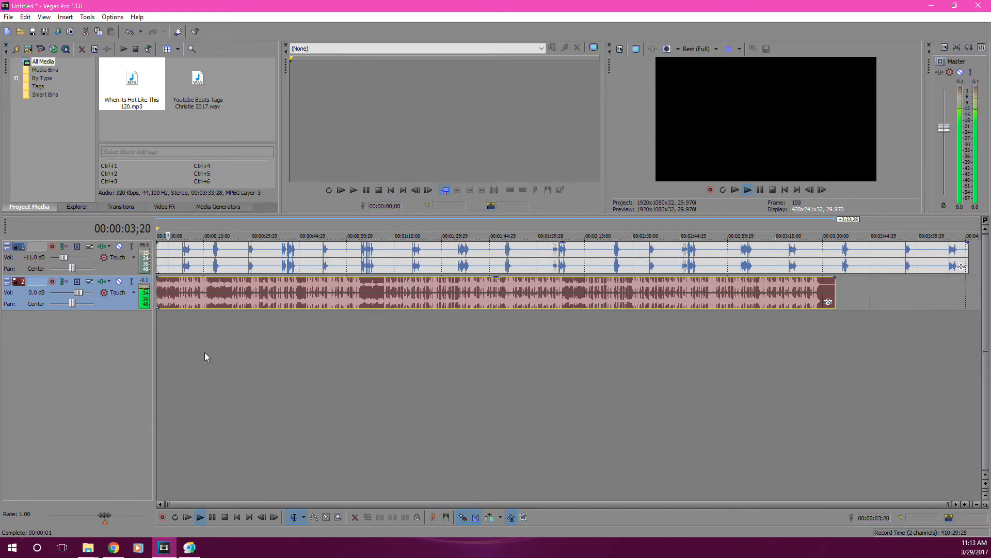
key(space)
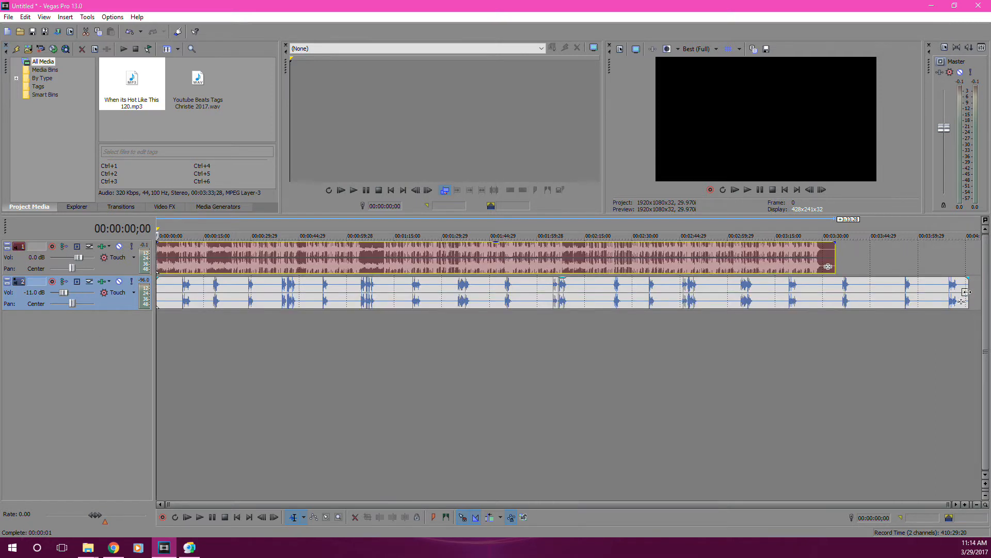
Trim the end of the tags clip to match the end of the beat and return the playhead to the start.
drag(967, 292, 831, 297)
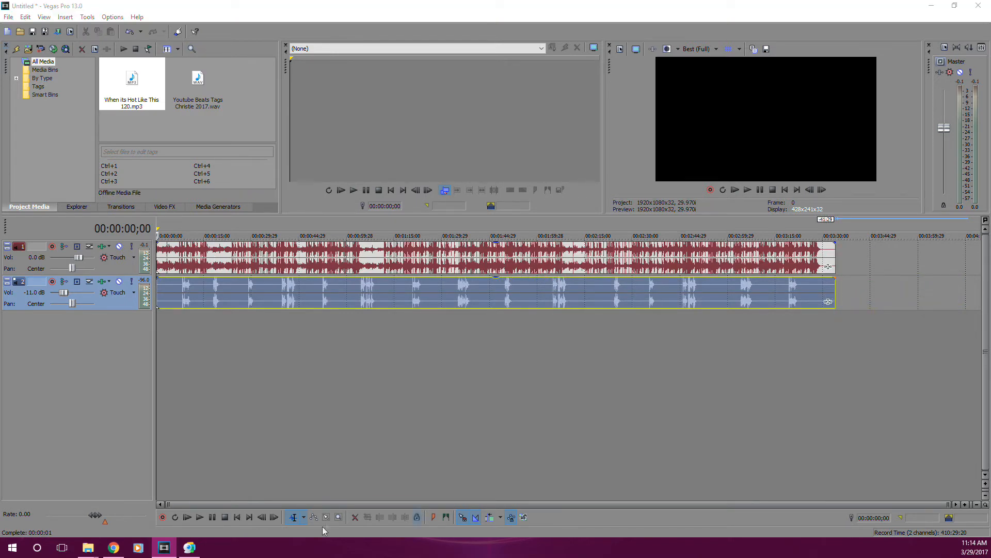
click(355, 387)
click(275, 358)
key(ctrl+Home)
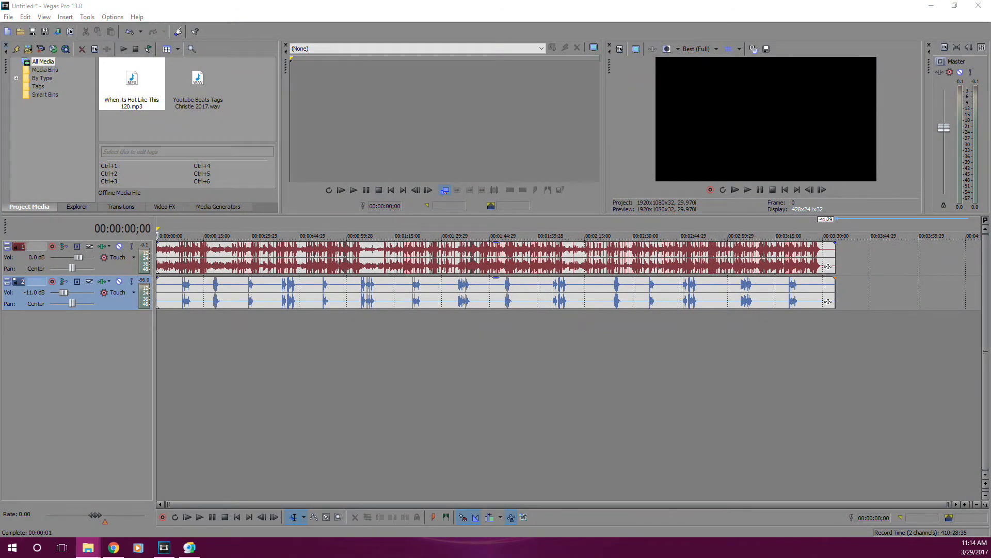
Add neyo2.jpg at the timeline start on a new top video track and extend it to the end of the beat.
drag(665, 349, 160, 325)
drag(26, 337, 28, 252)
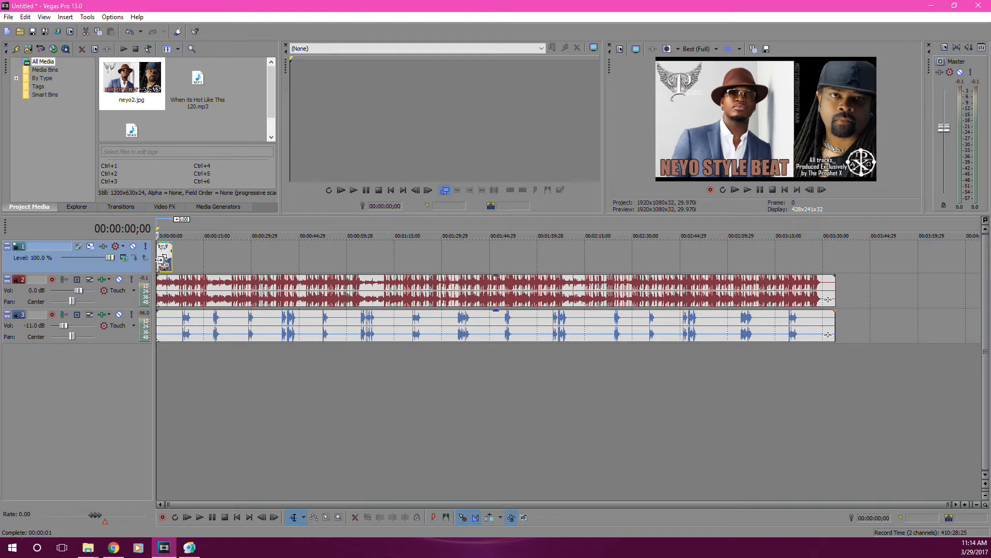
drag(172, 261, 835, 261)
key(space)
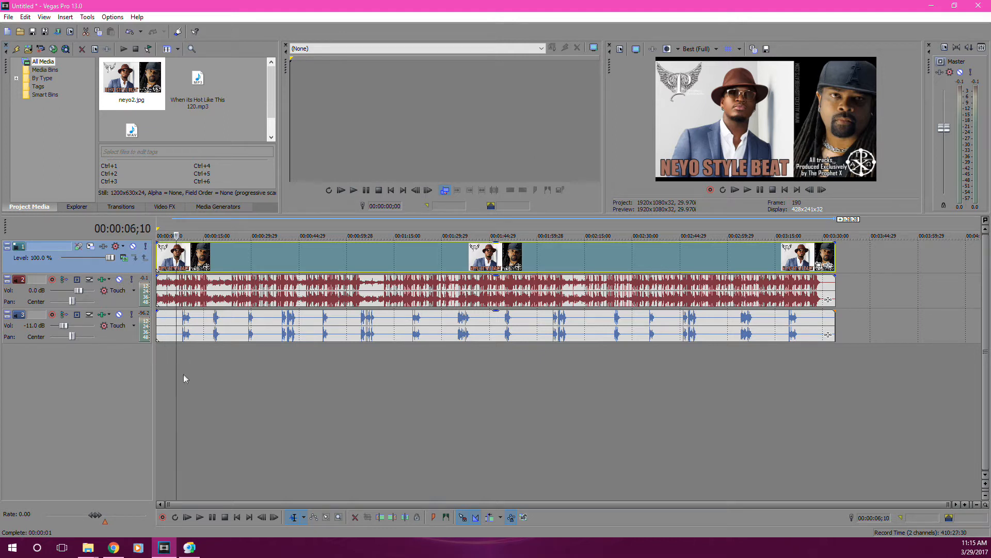
Add Free Film Burns (HD).mp4 at the timeline start on new tracks below the tags and delete its audio track.
click(151, 381)
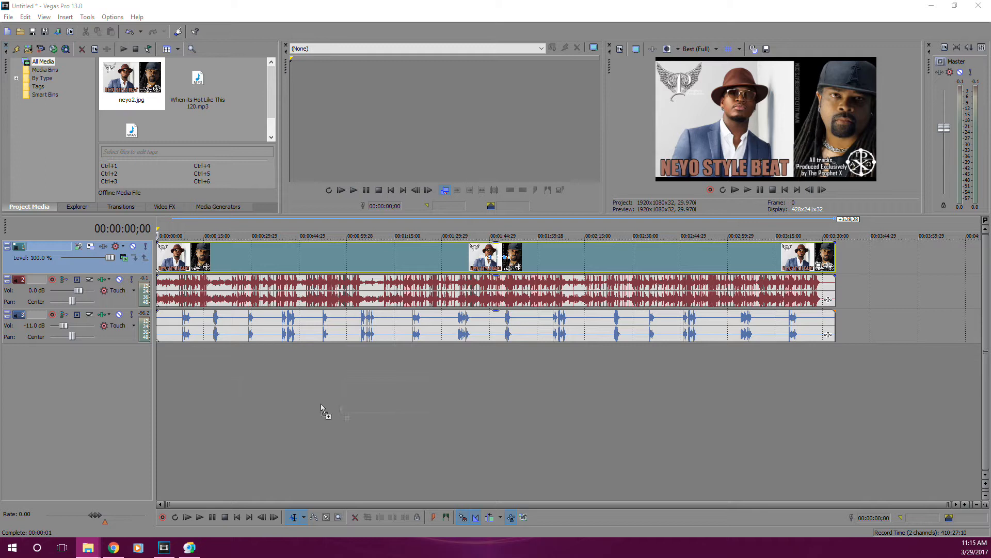
drag(156, 406, 157, 406)
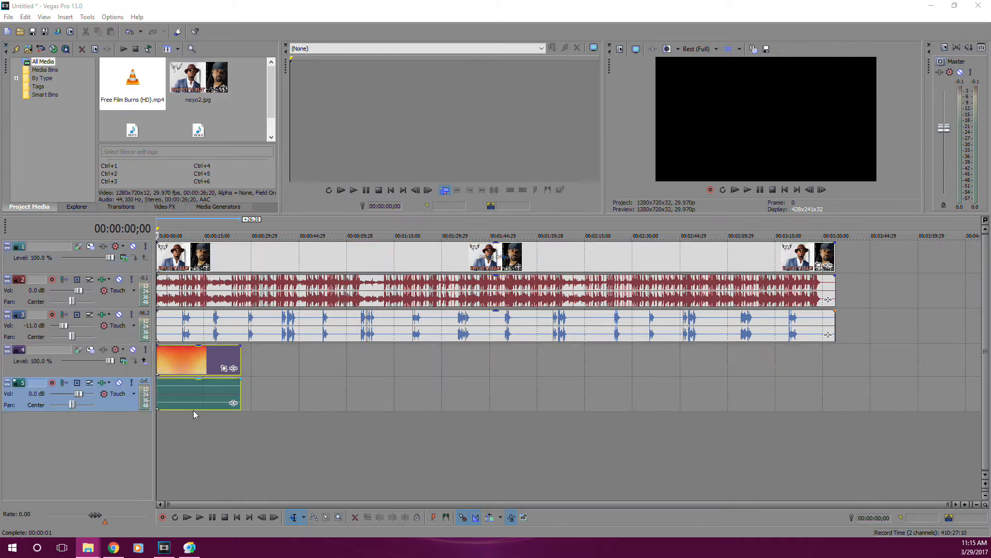
click(189, 359)
click(169, 356)
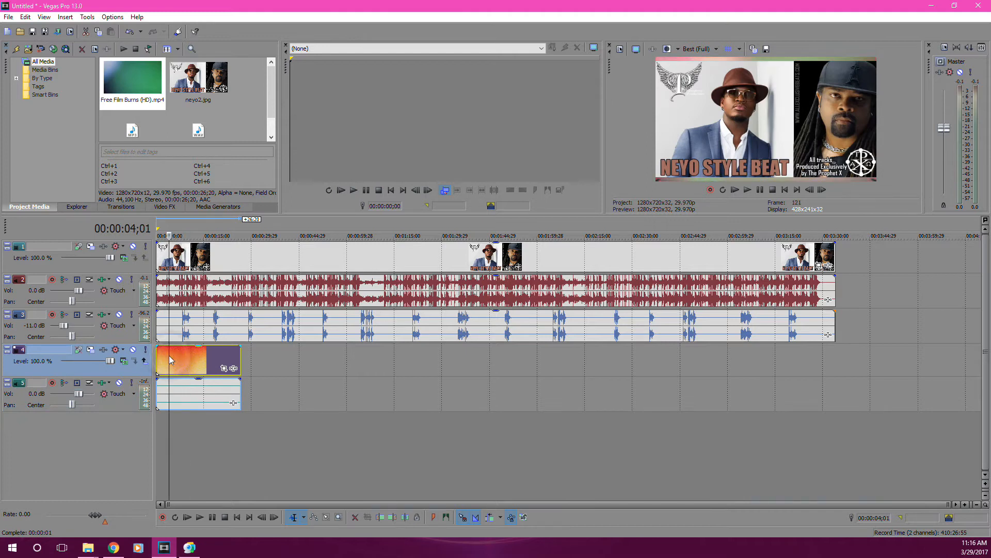
click(175, 402)
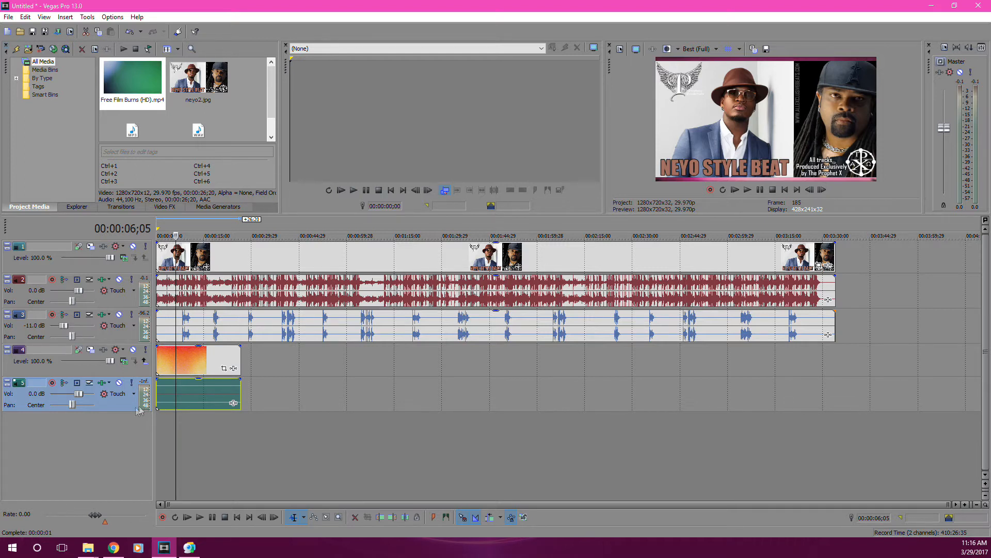
key(Delete)
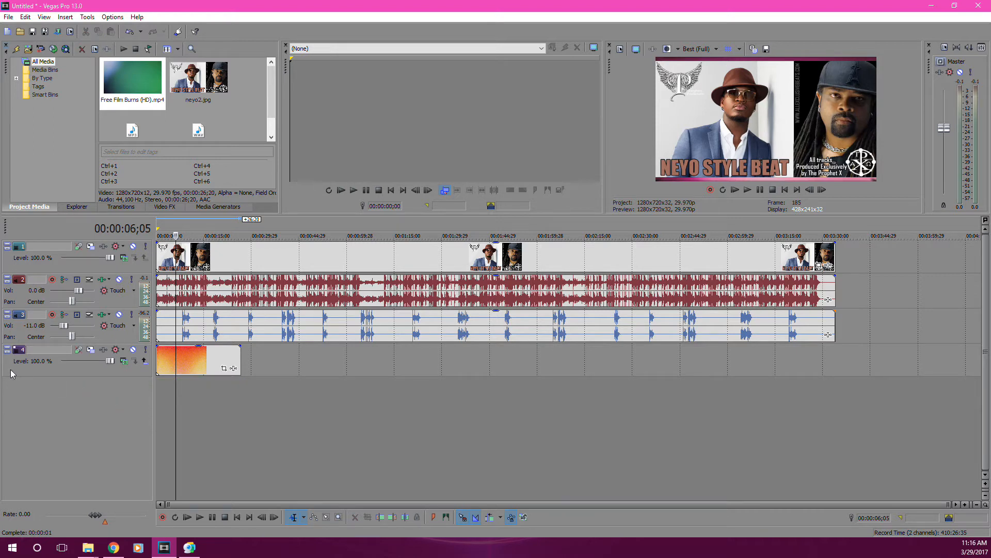
Move the film burns video track above the picture track and extend its clip to the end of the beat.
drag(6, 373, 22, 253)
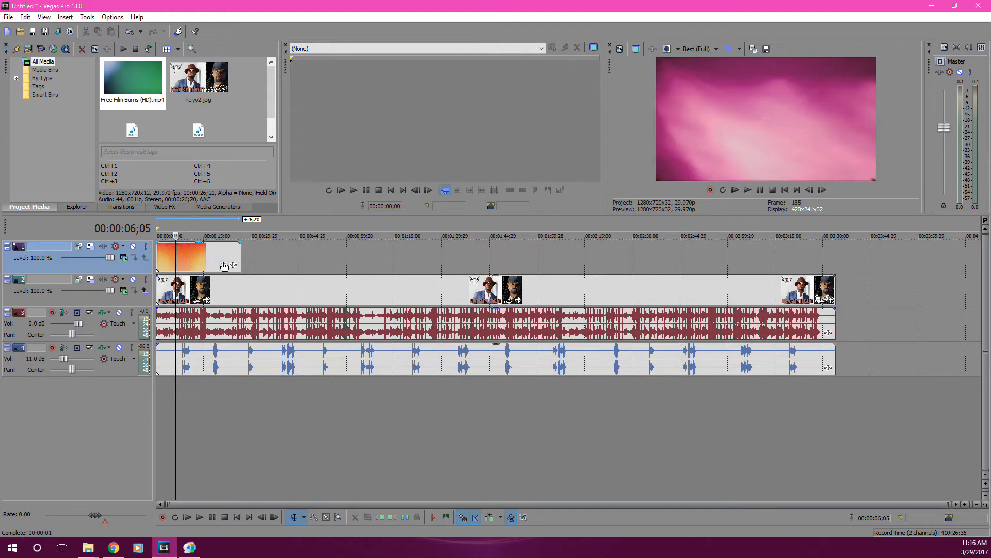
drag(240, 257, 835, 257)
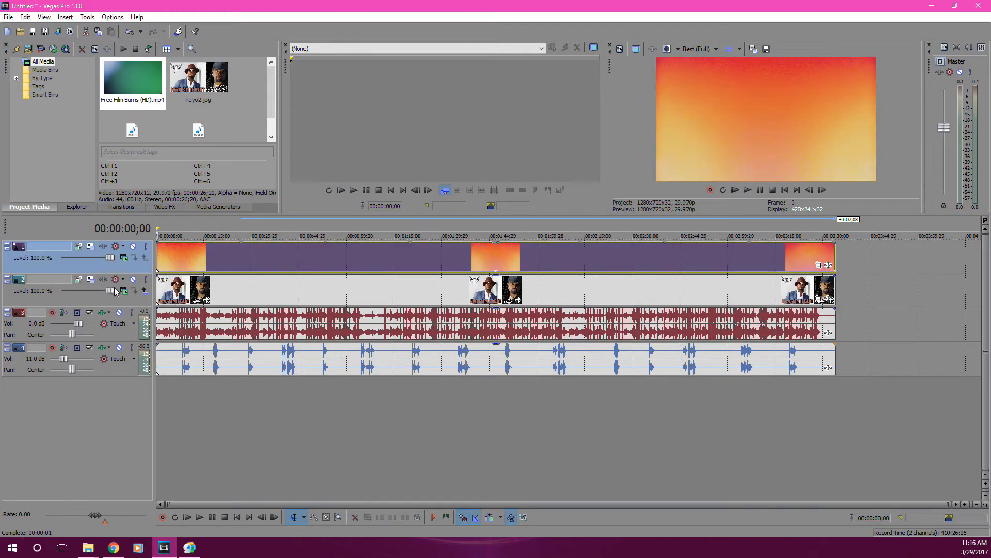
Set the film burns track's compositing mode to Add and reduce its level to 35.0 %.
click(124, 257)
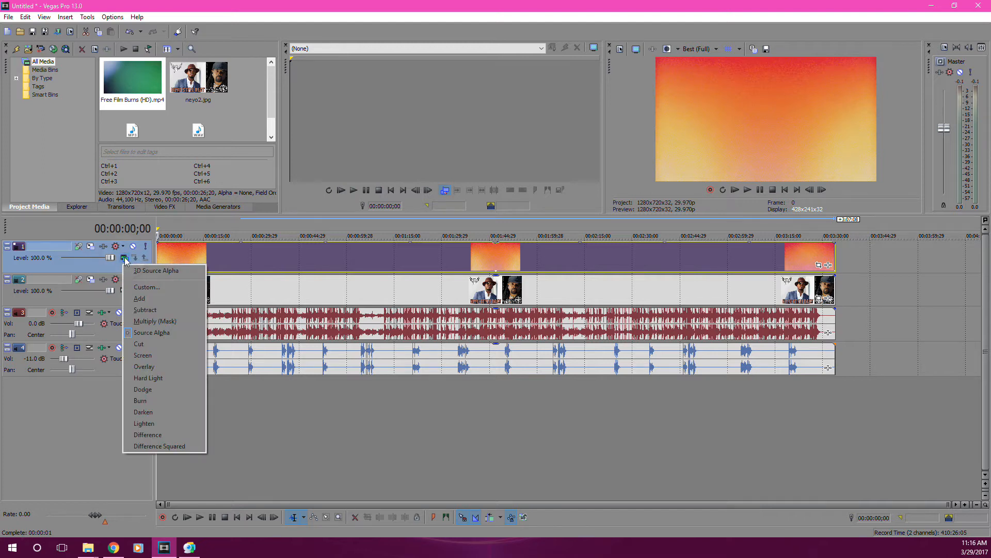
click(139, 300)
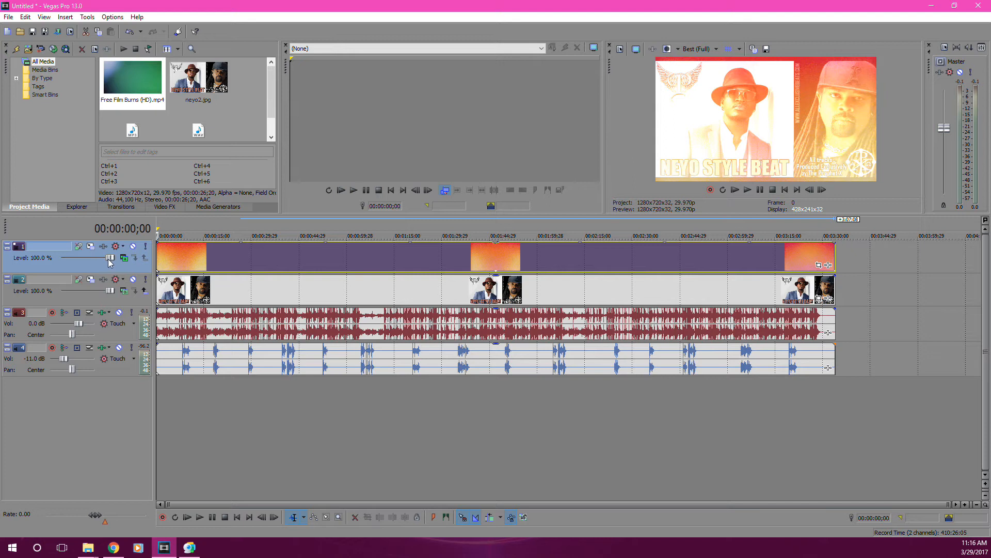
drag(109, 257, 81, 265)
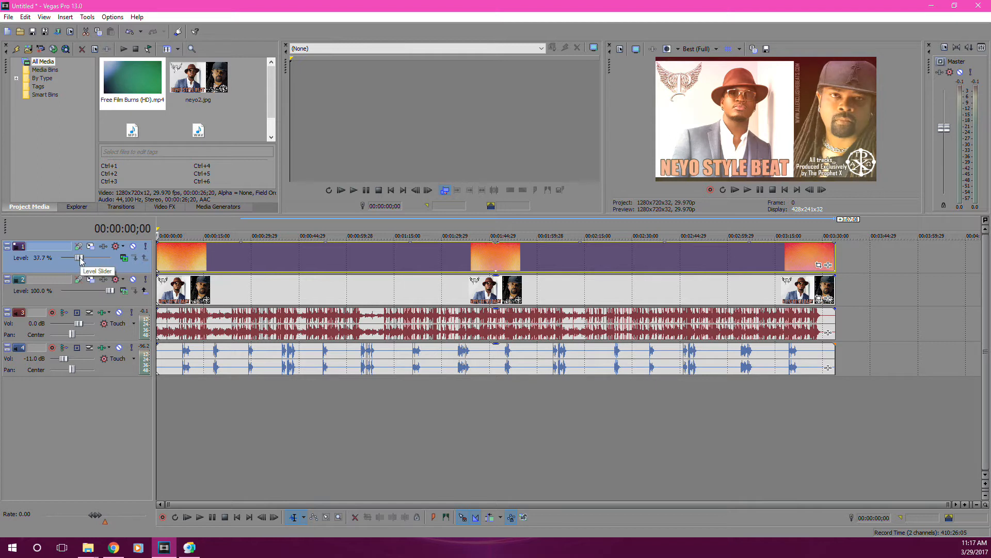
drag(80, 261, 81, 262)
drag(80, 262, 79, 263)
drag(78, 262, 77, 261)
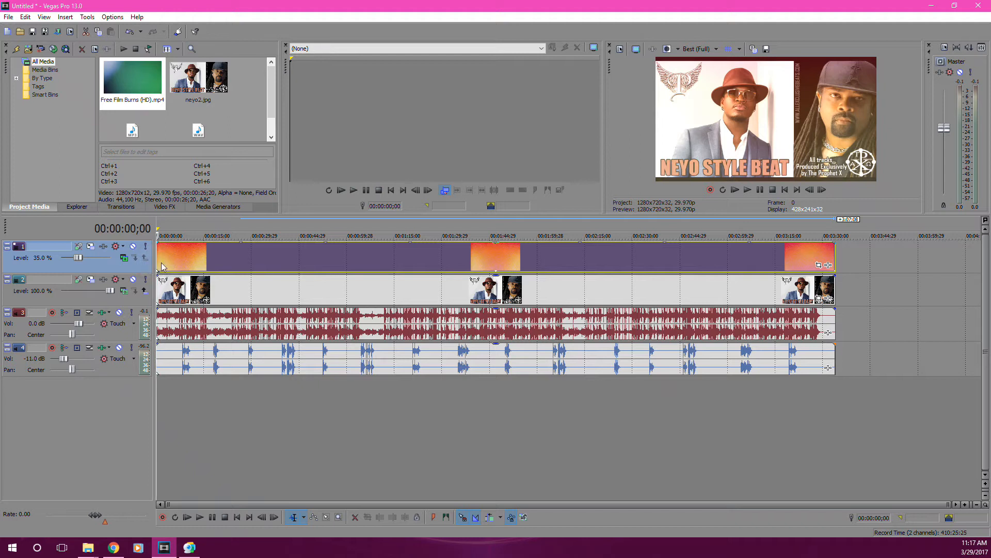
Play the project from the start to check the film burns over the picture and the tags over the beat.
key(space)
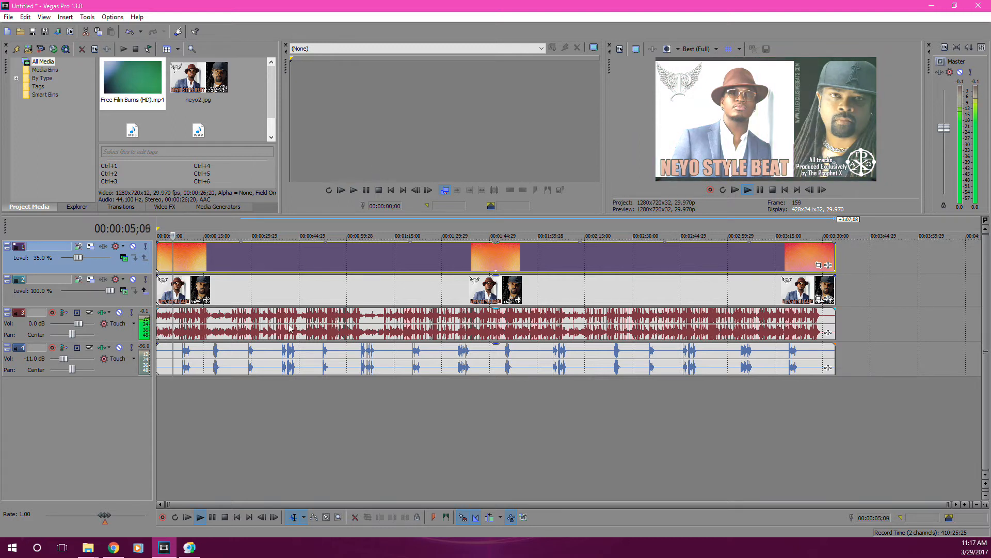
scroll(290, 328, up, 2)
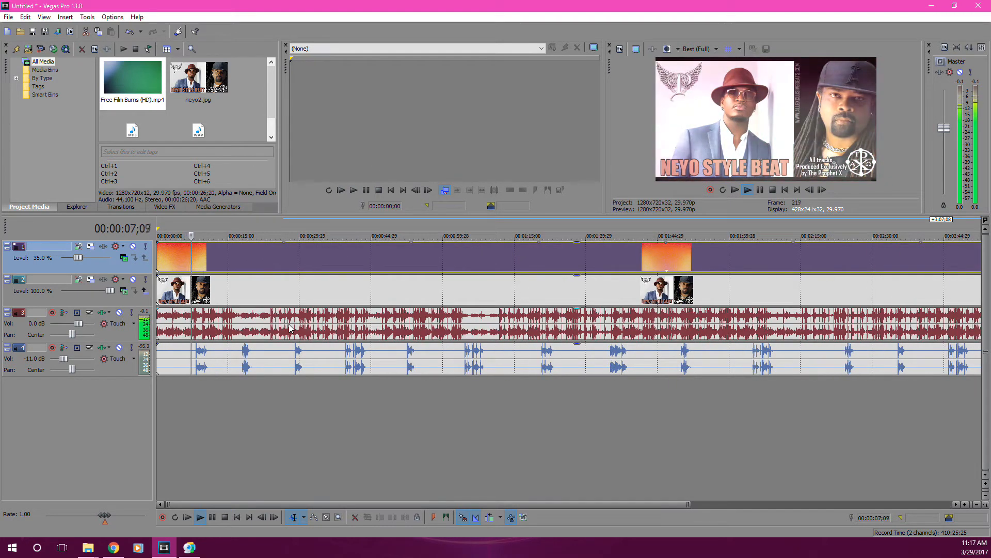
key(space)
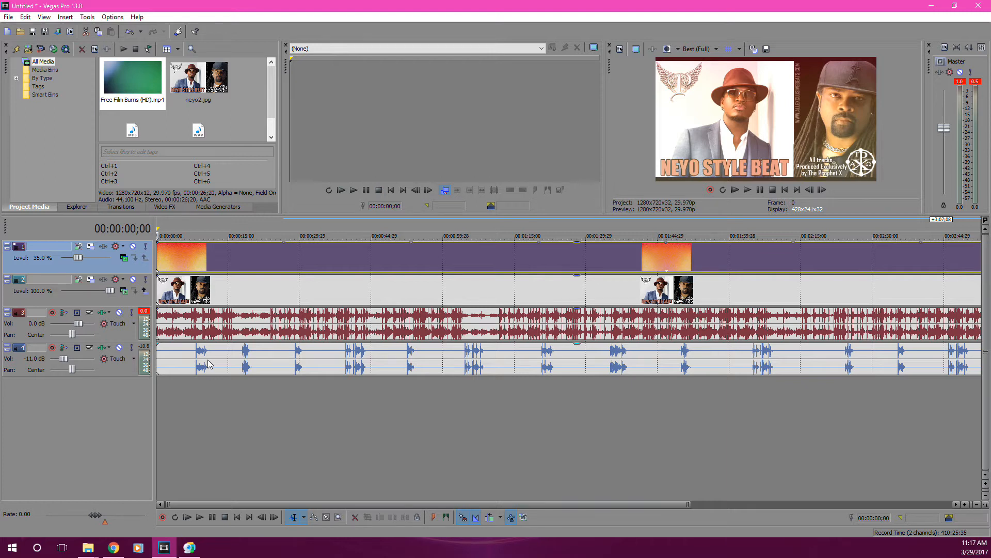
scroll(431, 374, down, 2)
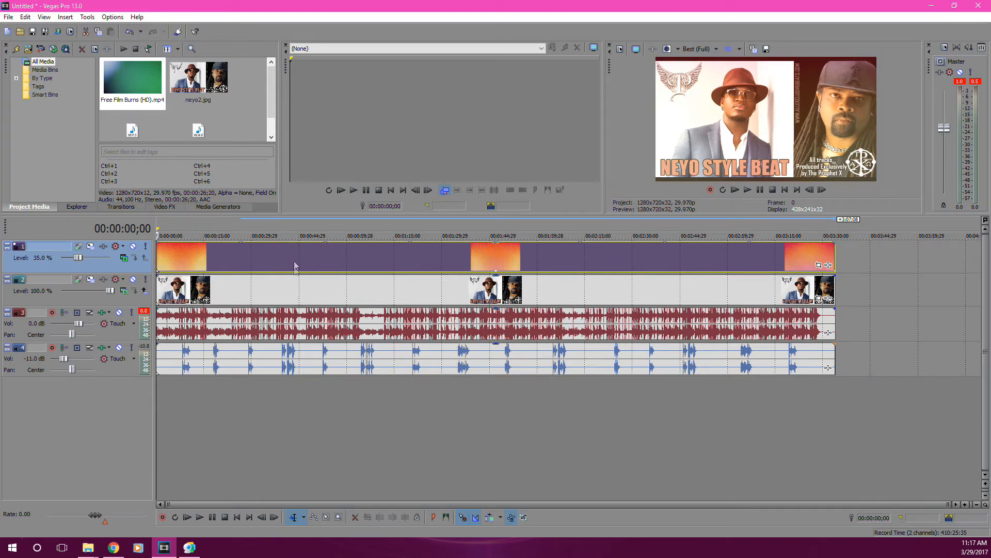
Copy the film burns and tags clips together and place the copies after the originals with a short gap.
click(790, 438)
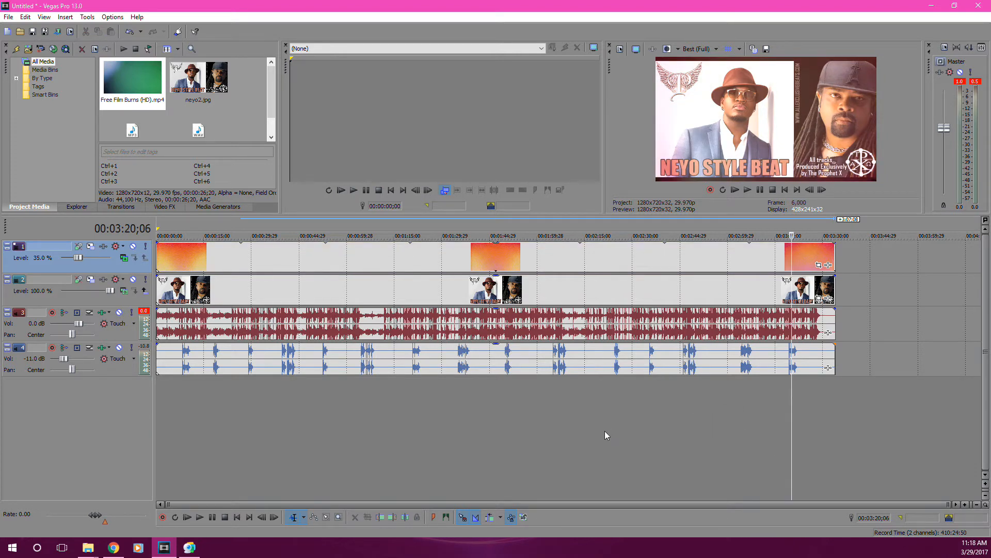
click(308, 258)
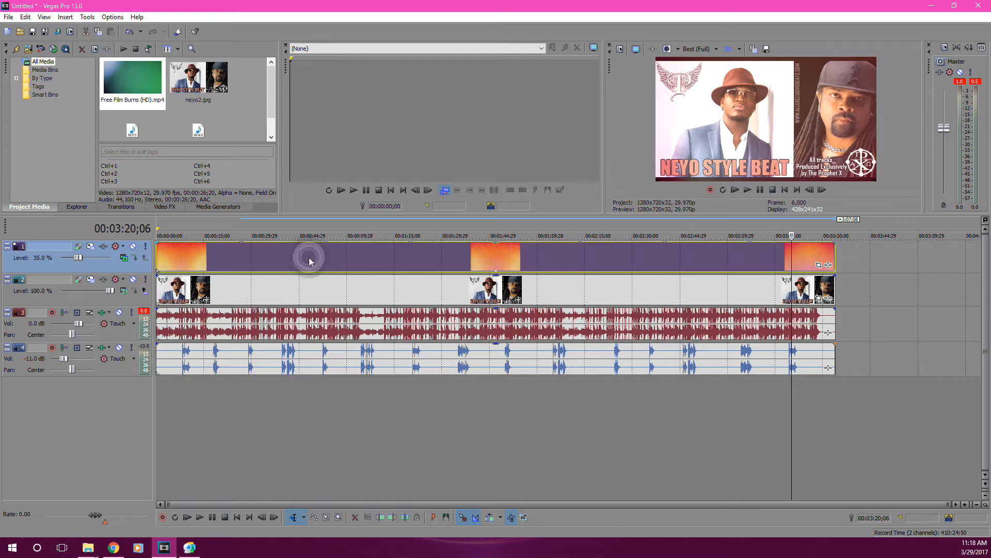
ctrl+click(267, 366)
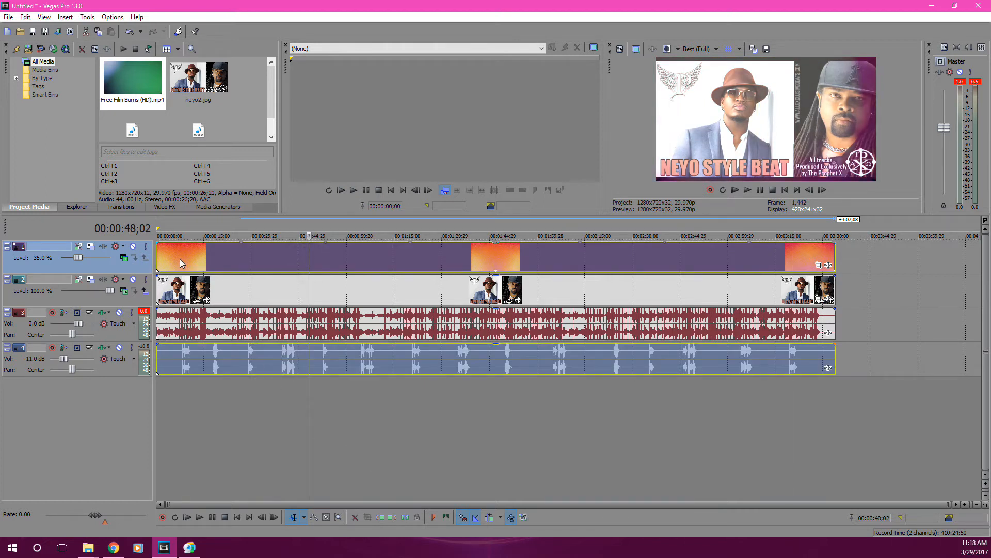
drag(181, 259, 878, 279)
scroll(858, 305, down, 2)
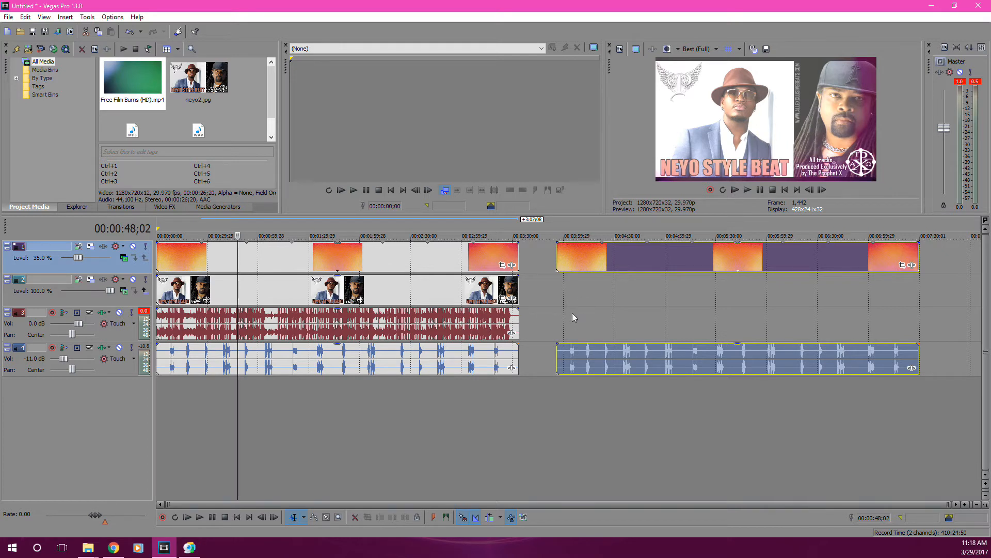
Make a second copy of the film burns and tags clips, starting near the 00:08:00 mark on the same tracks.
click(577, 267)
ctrl+click(591, 353)
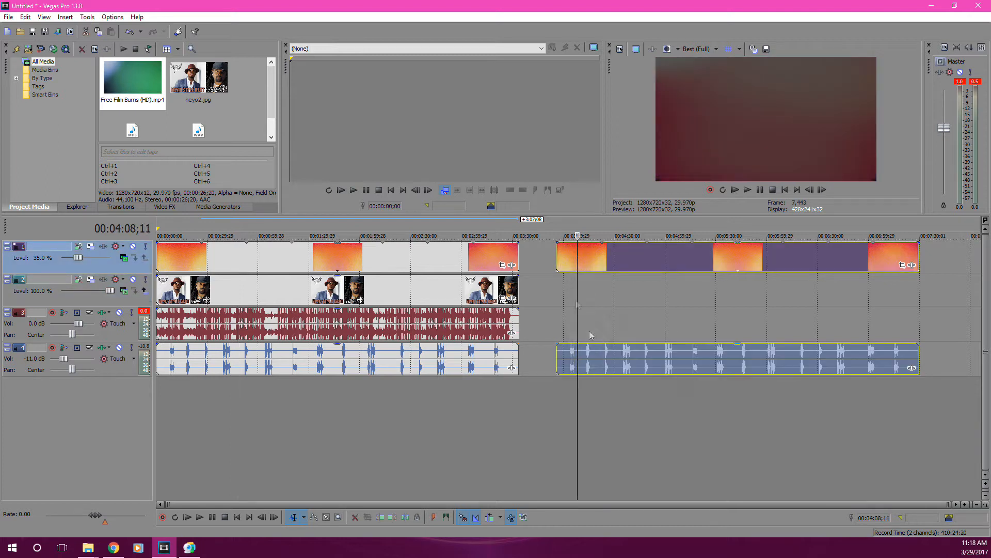
drag(565, 267, 785, 268)
scroll(795, 303, down, 3)
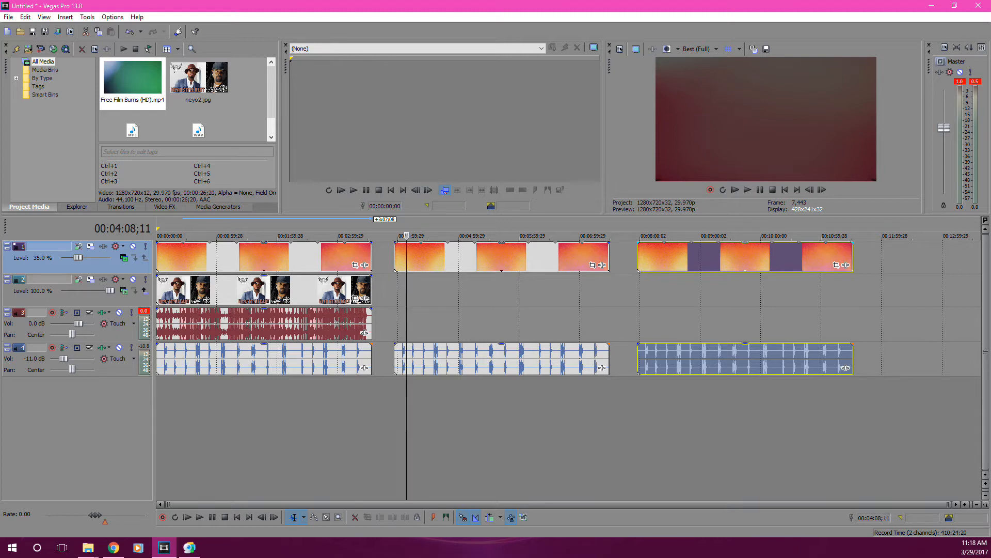
key(alt+Tab)
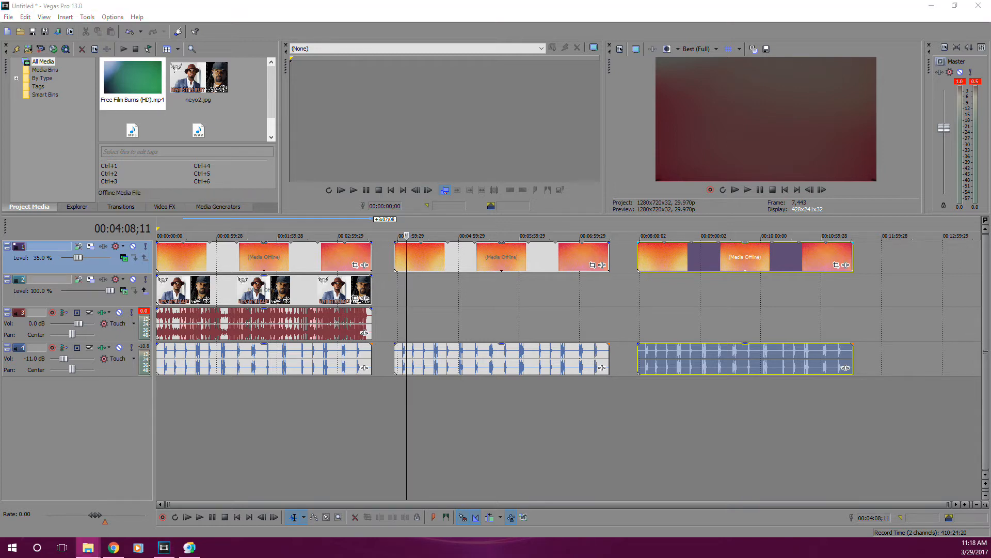
Add No Compare 110.mp3 and Less Me More You 135.mp3 to the beat track, aligned with the starts of the second and third overlay sets.
drag(990, 326, 405, 326)
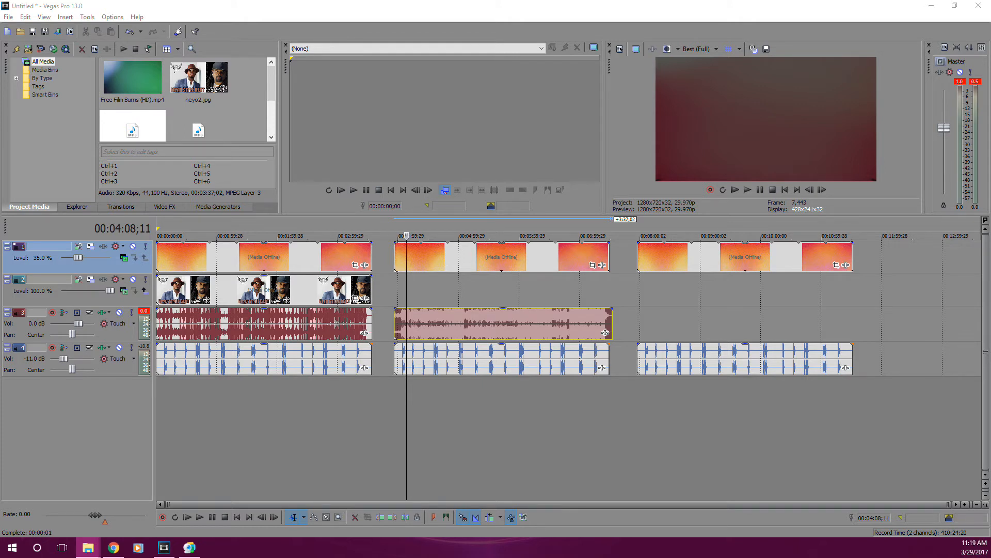
drag(990, 326, 642, 322)
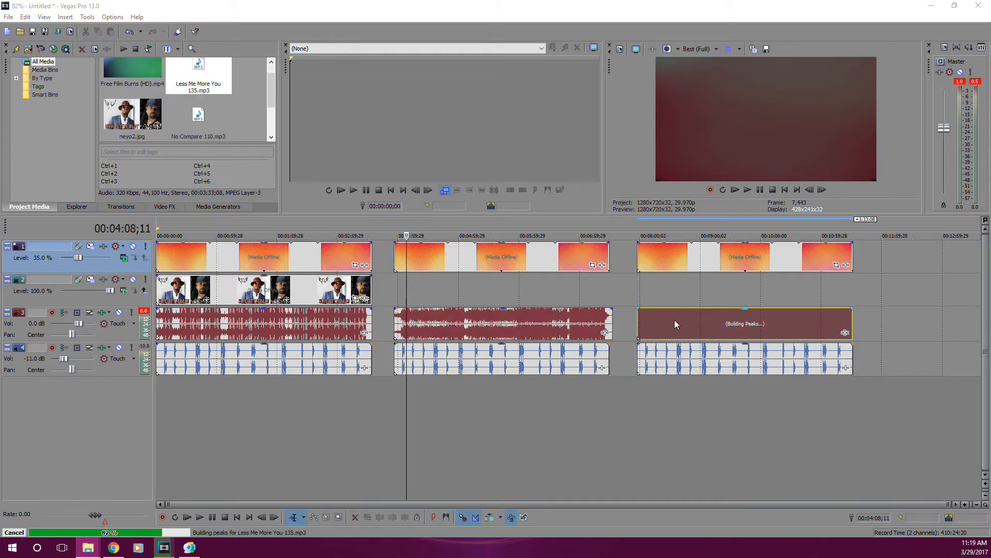
Extend the second film burns clip to the end of its beat and check where the tags clip below ends.
click(610, 324)
drag(609, 258, 613, 258)
scroll(595, 299, up, 4)
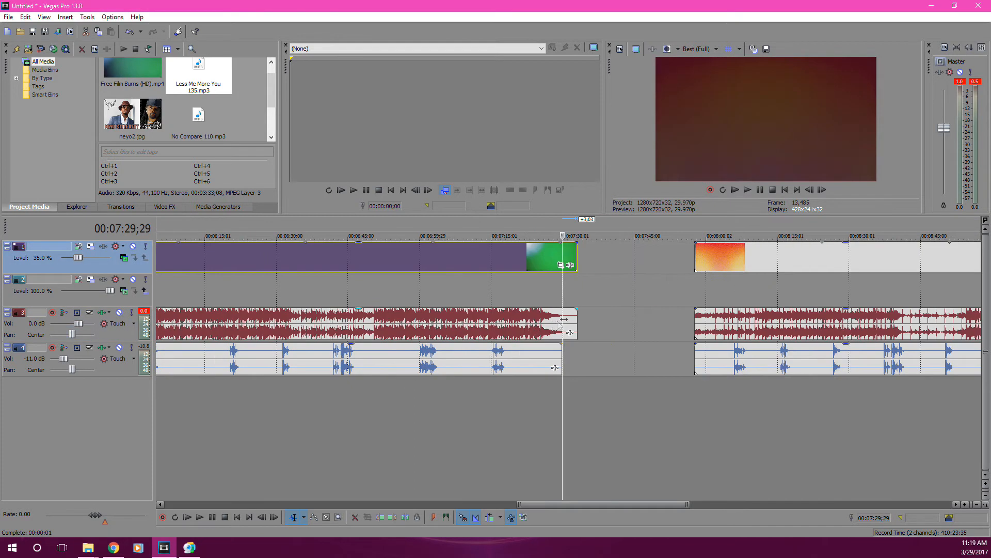
drag(558, 324, 562, 360)
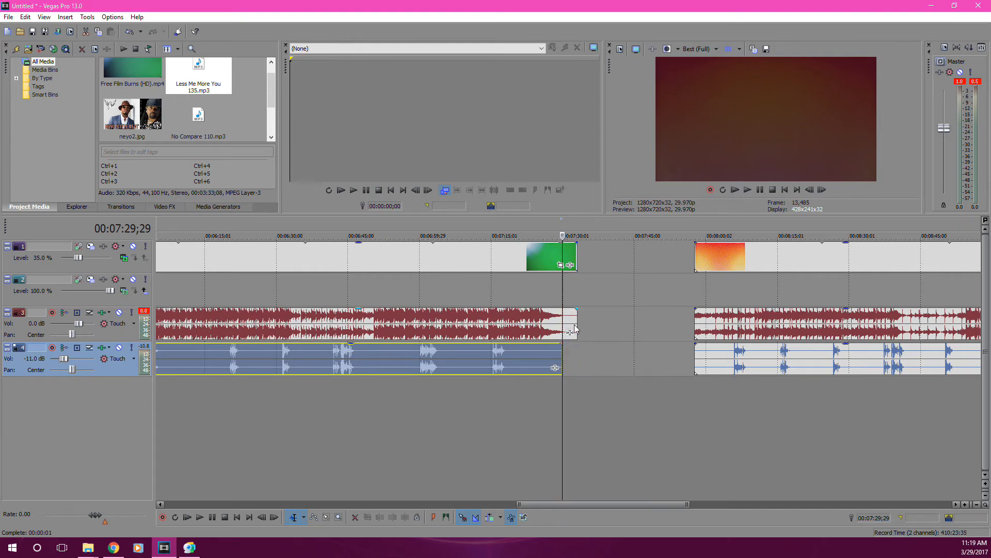
scroll(607, 300, down, 2)
scroll(608, 300, down, 3)
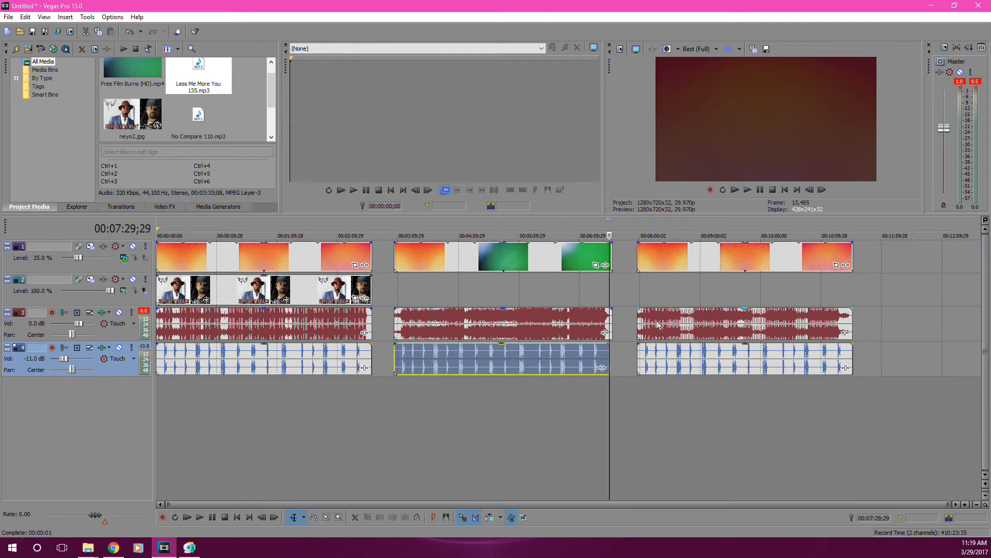
Trim the third tags and film burns clips so both end exactly with the third beat.
click(638, 255)
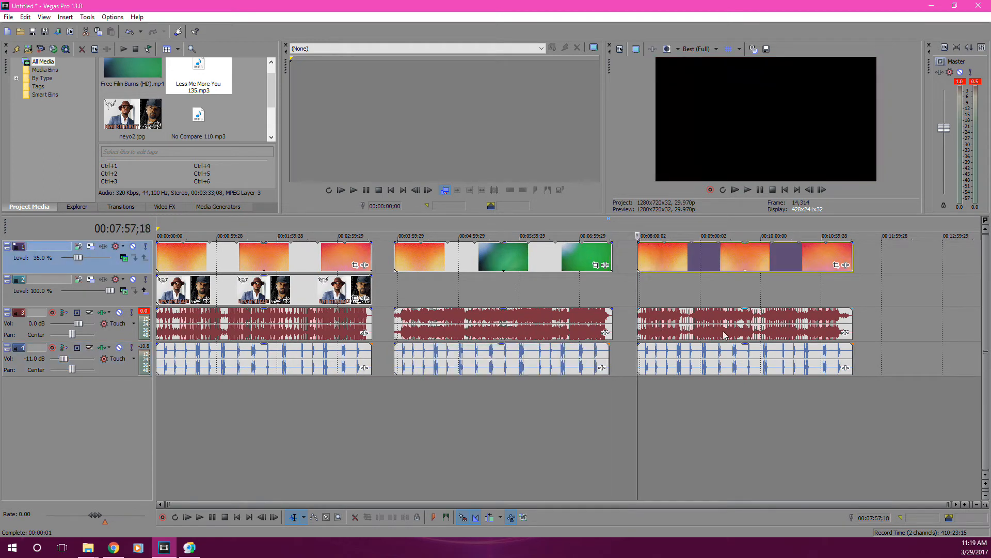
click(851, 322)
scroll(850, 322, up, 5)
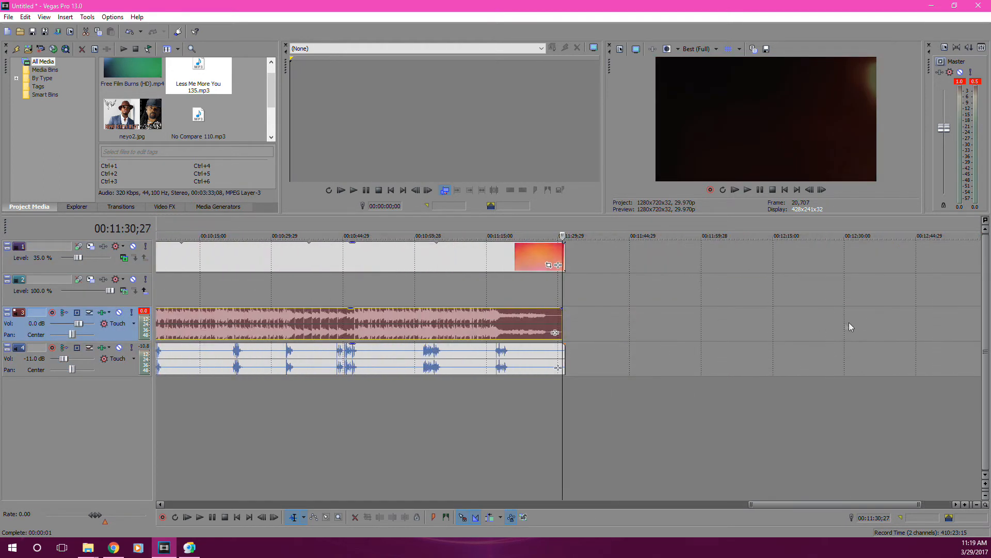
click(564, 359)
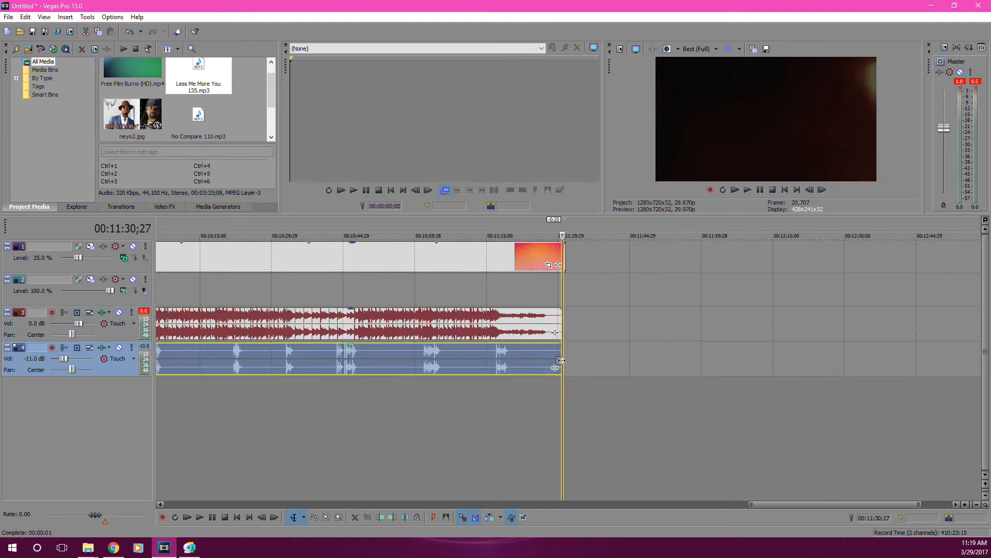
click(565, 256)
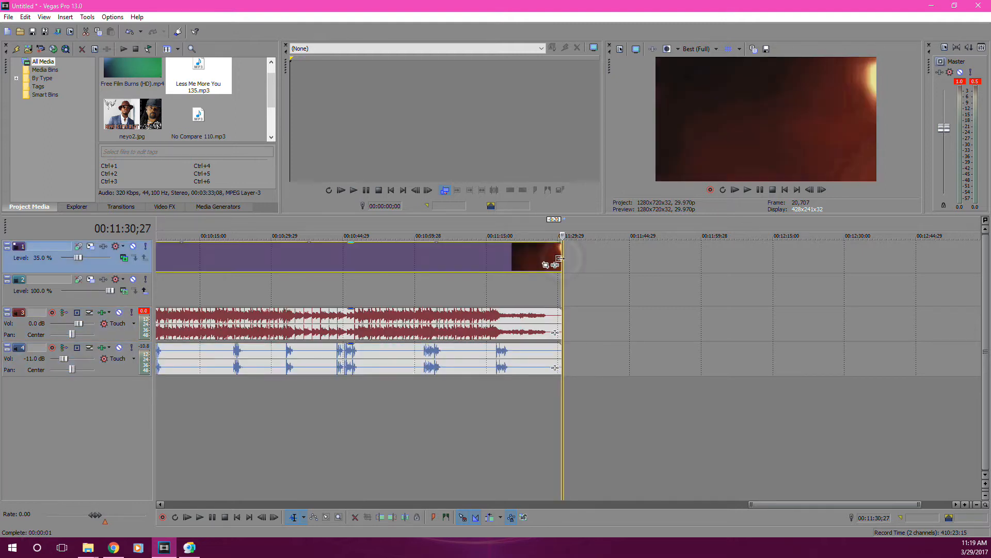
scroll(570, 284, down, 5)
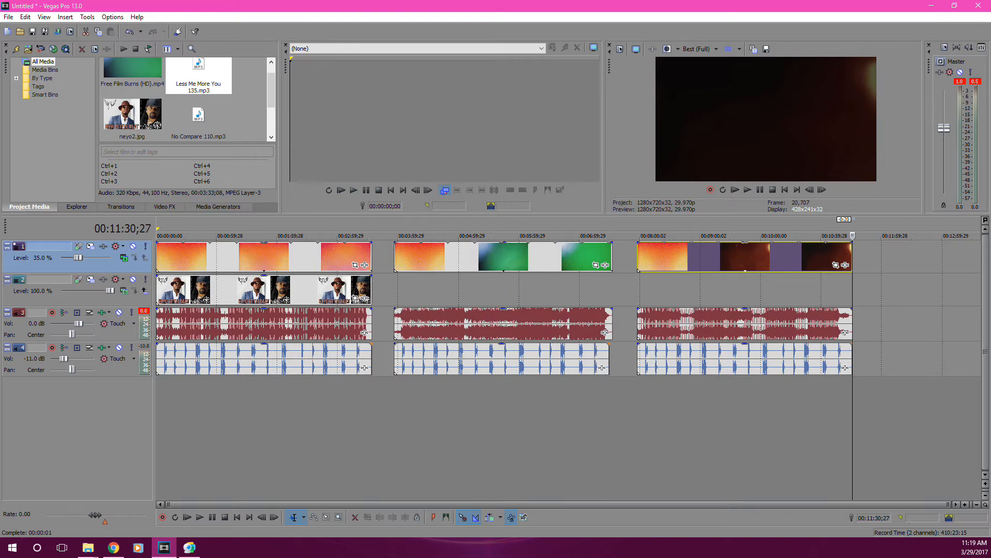
Place amywinehouse2.jpg over the second beat and banks2.jpg over the third on the picture track, each fitted to its beat's length.
key(alt+Tab)
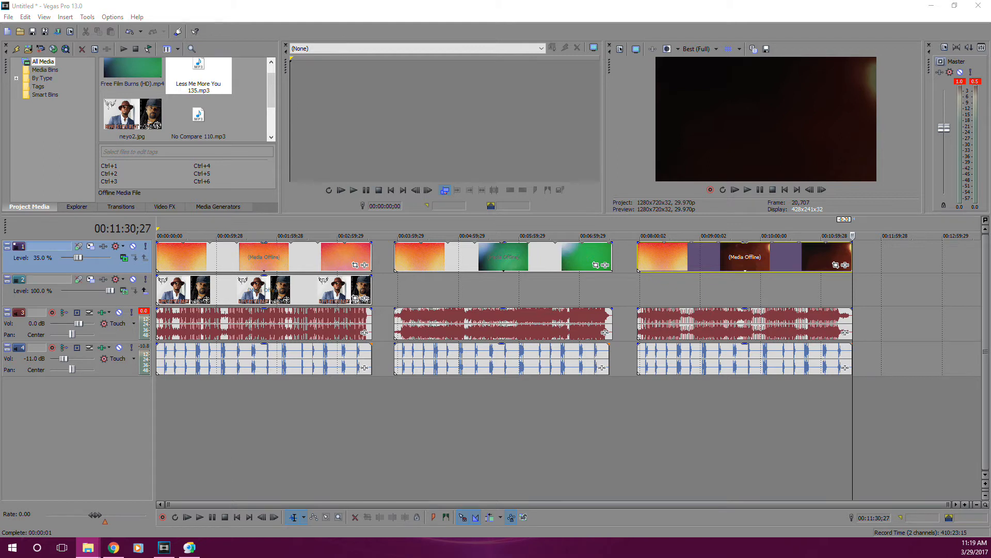
drag(799, 335, 611, 292)
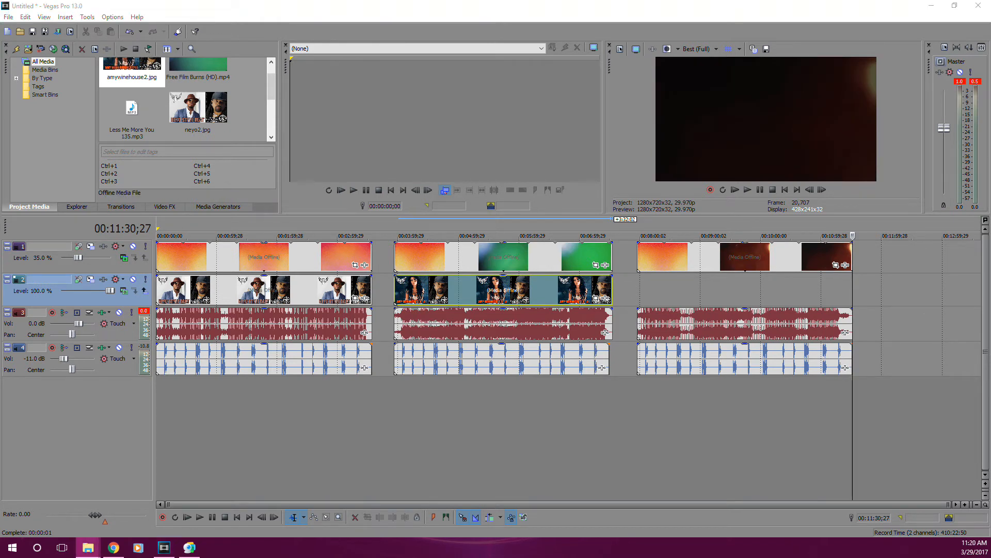
drag(790, 313, 849, 297)
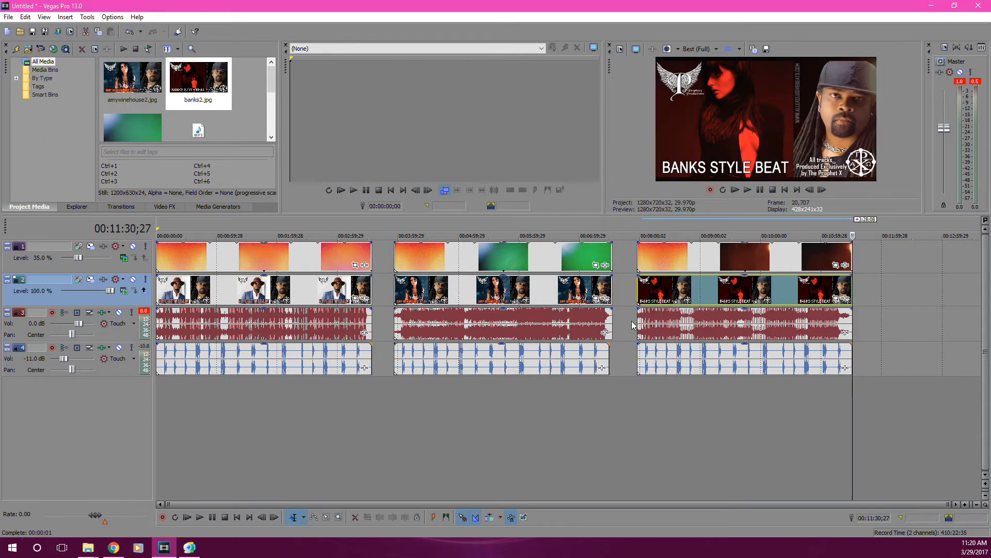
Switch to the Chrome browser and look through the first two pages of CuteStockFootage's Film Burns category.
click(306, 260)
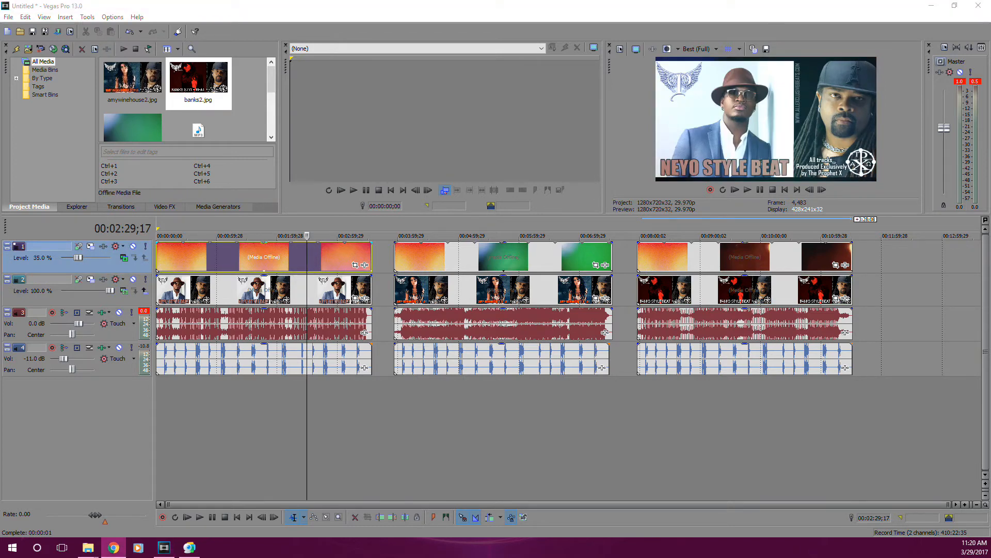
drag(892, 13, 289, 0)
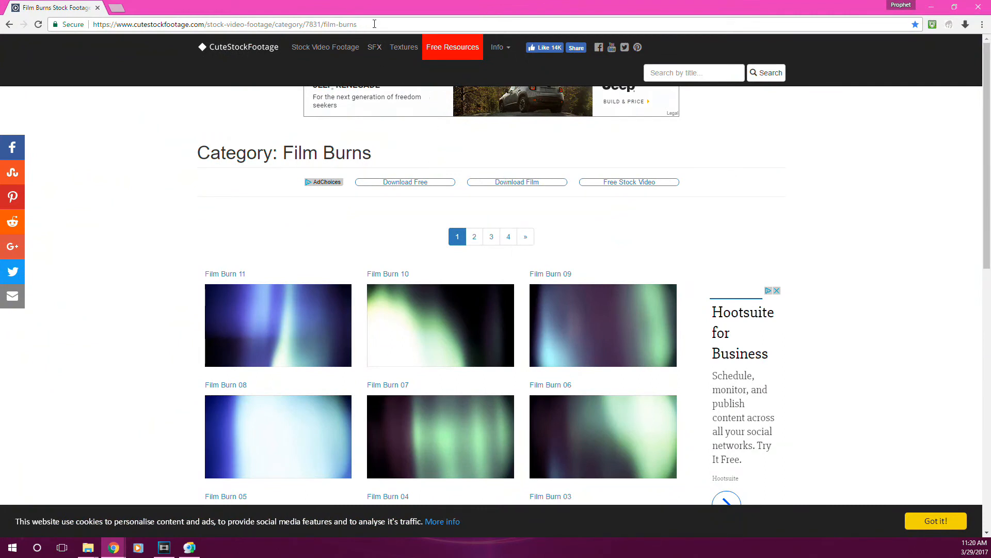
click(375, 24)
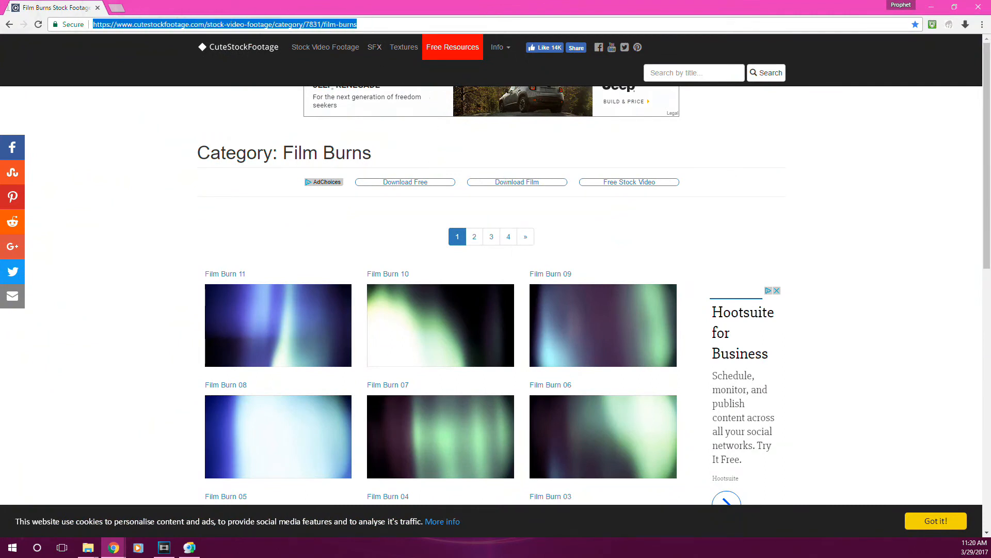
click(987, 213)
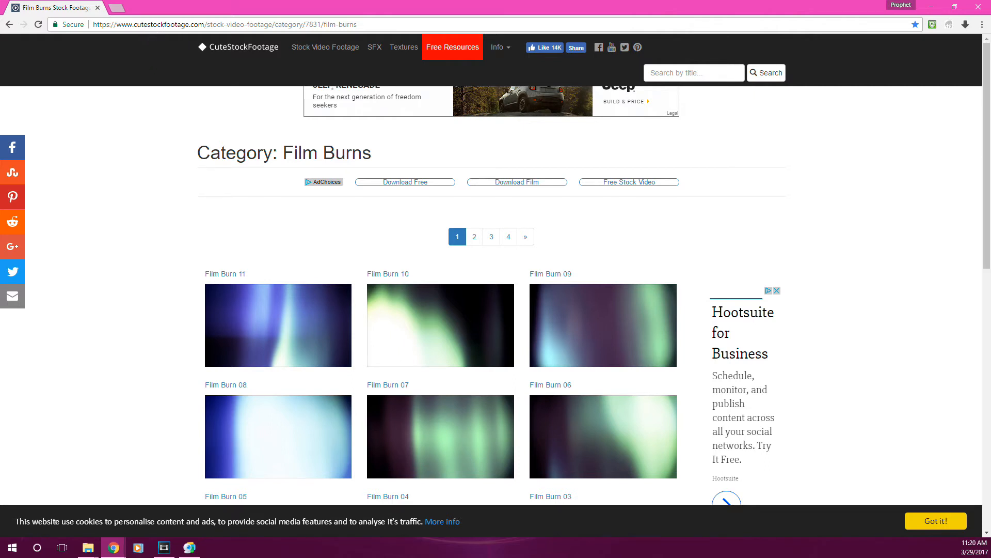
scroll(972, 203, down, 3)
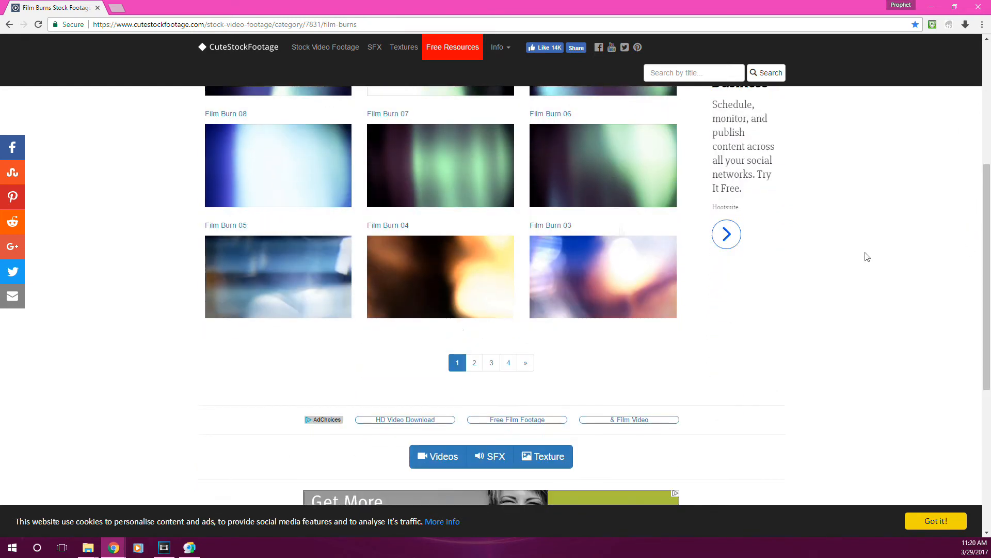
click(475, 363)
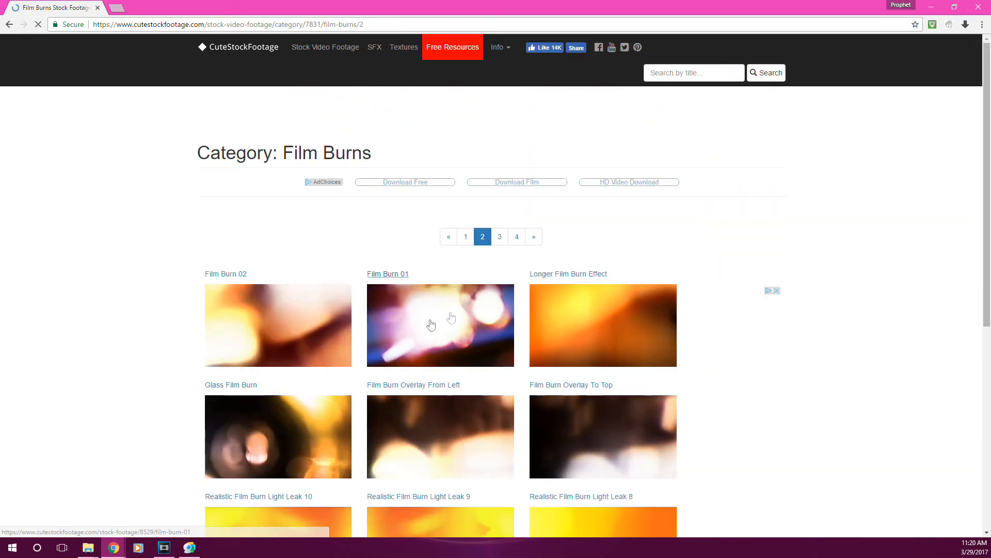
scroll(158, 254, down, 6)
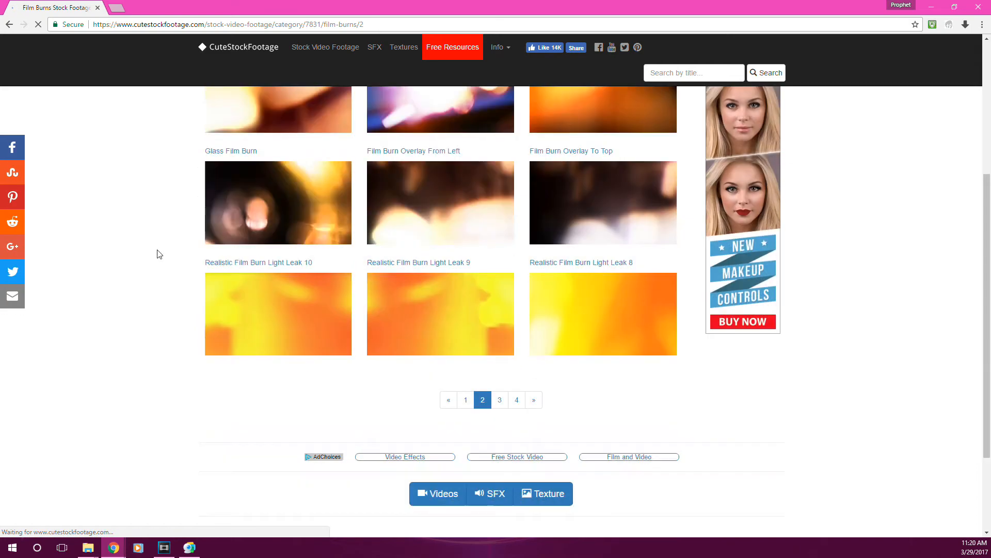
scroll(154, 258, up, 3)
scroll(157, 275, up, 3)
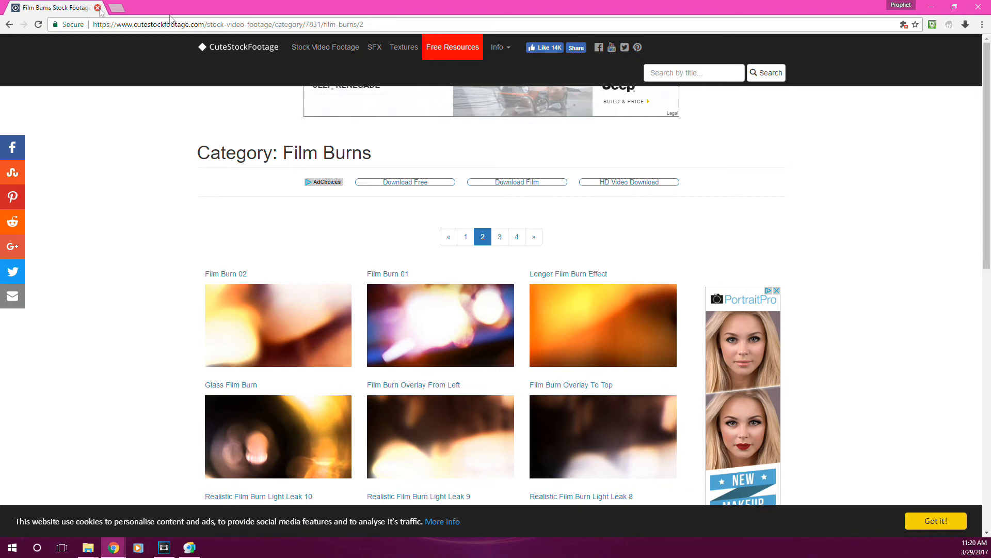
click(931, 10)
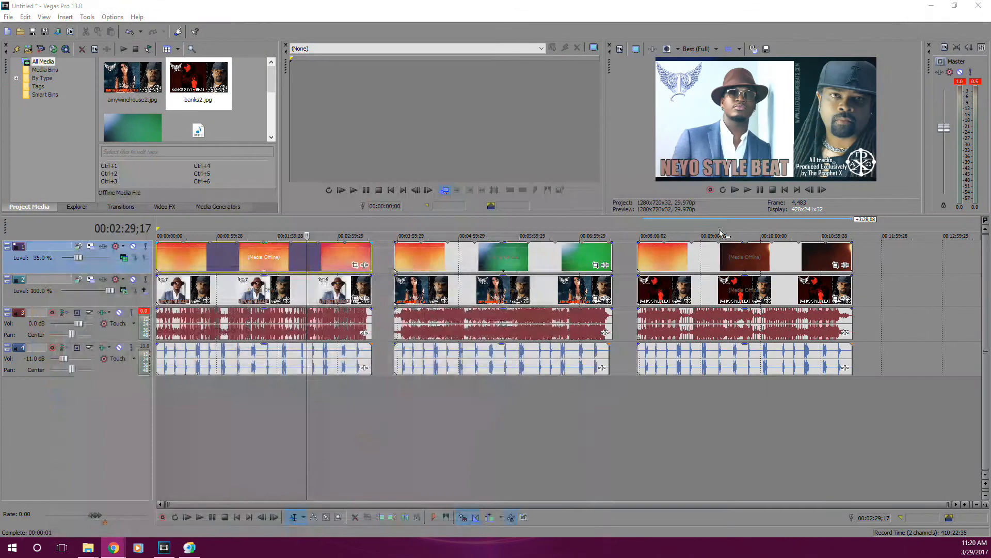
Preview frames in the three finished beat sections to compare the film burns over each cover picture.
click(414, 256)
click(265, 262)
click(538, 264)
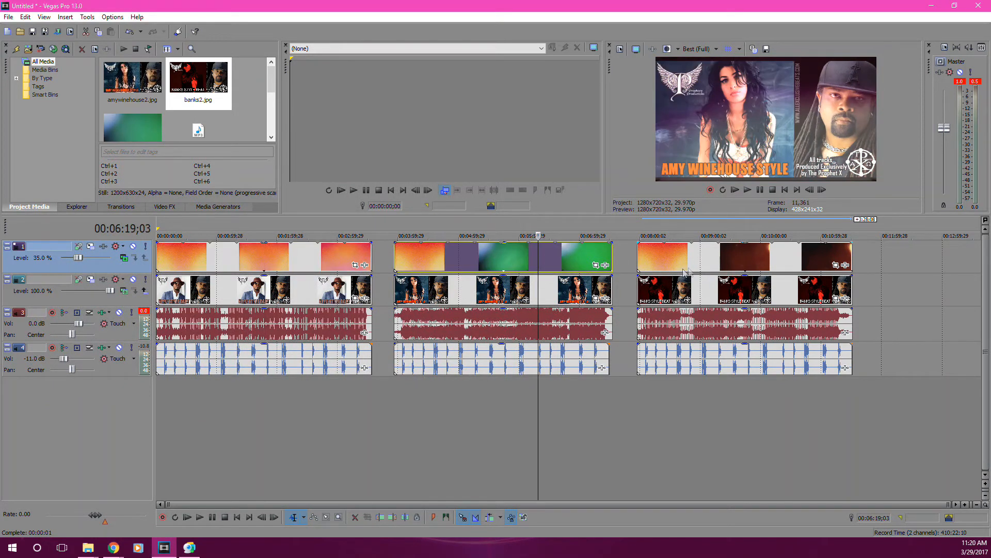
click(694, 265)
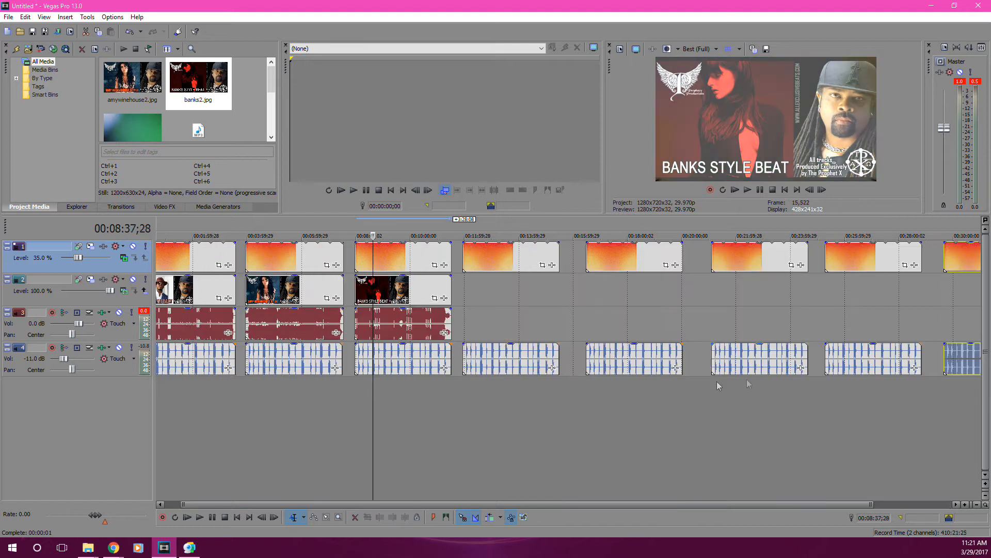
Make five more spaced copies of the film burns and tags clips after the third section, on the same tracks.
scroll(617, 380, up, 1)
scroll(506, 386, down, 1)
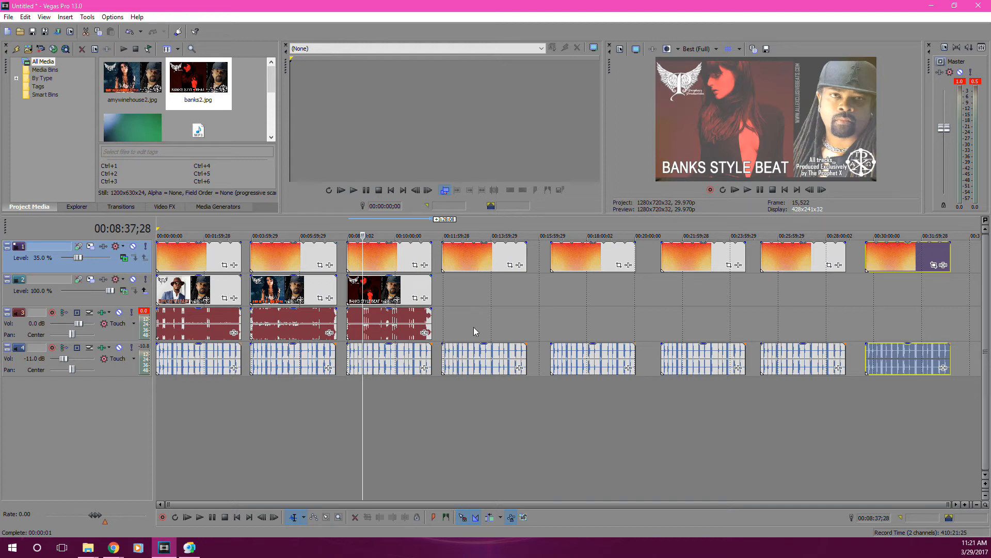
click(462, 292)
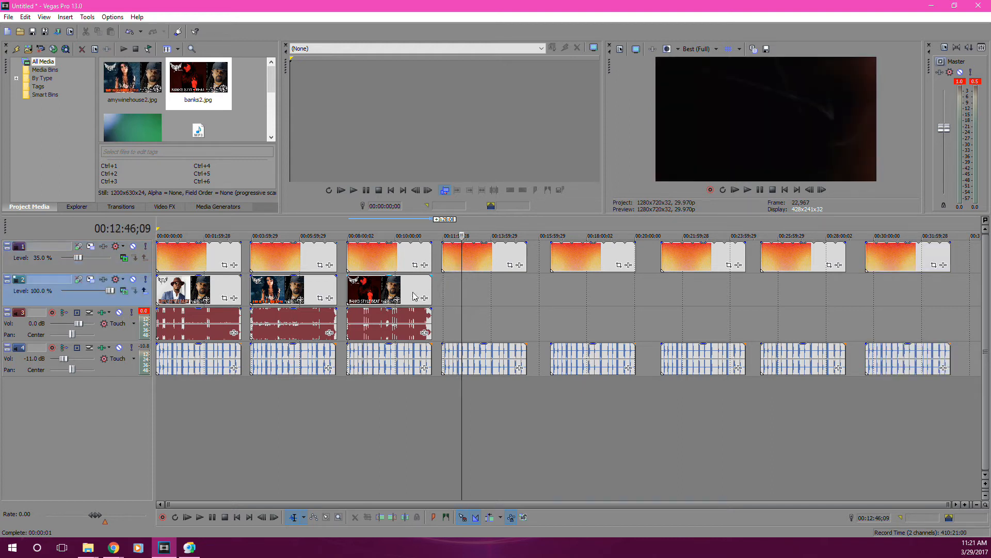
Inspect the third beat clip and the tags and film burns copies in the following sections.
click(418, 321)
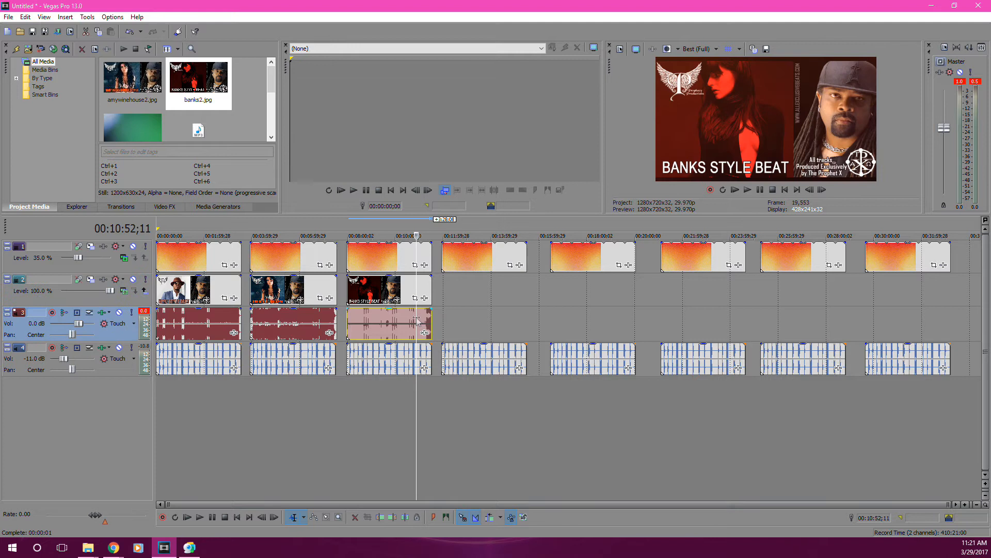
click(468, 354)
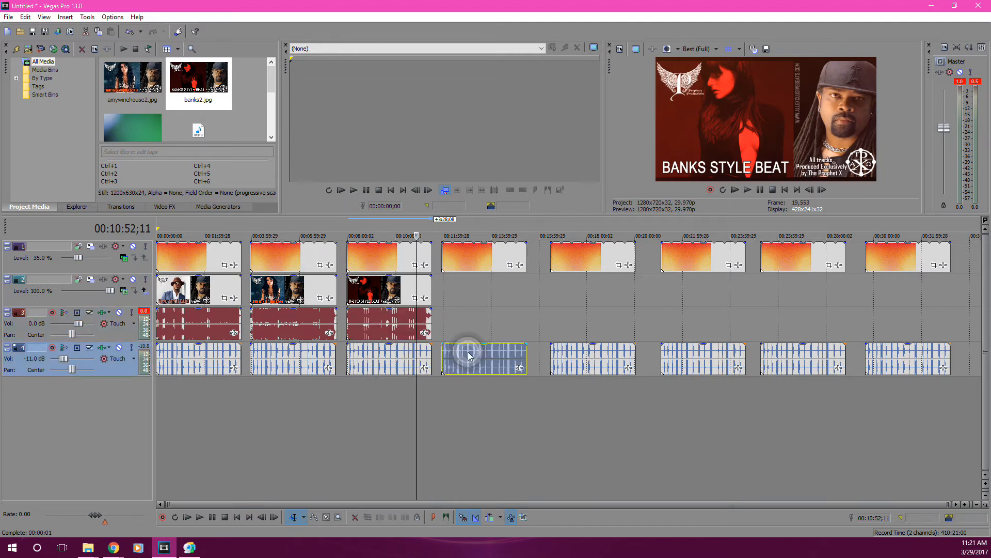
click(578, 360)
click(696, 355)
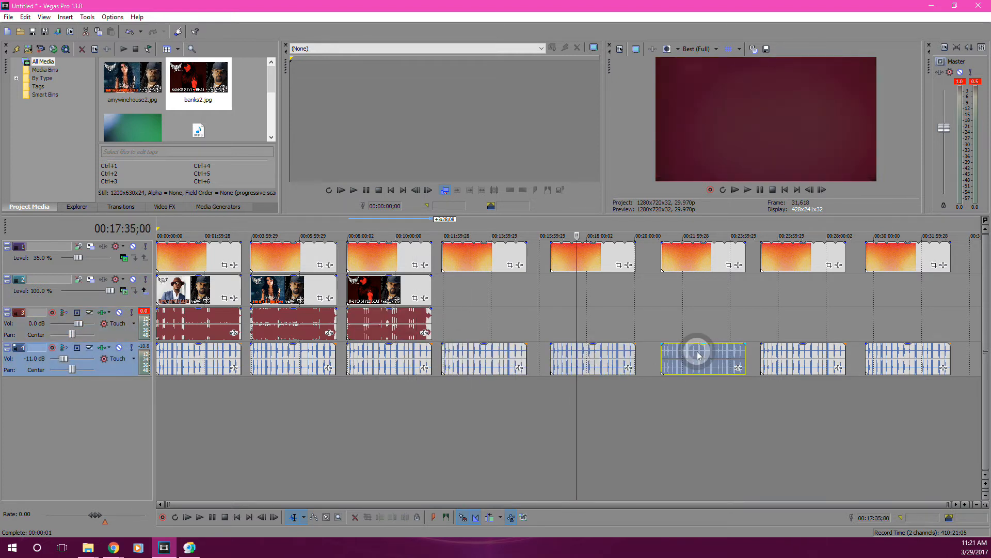
click(791, 355)
click(799, 263)
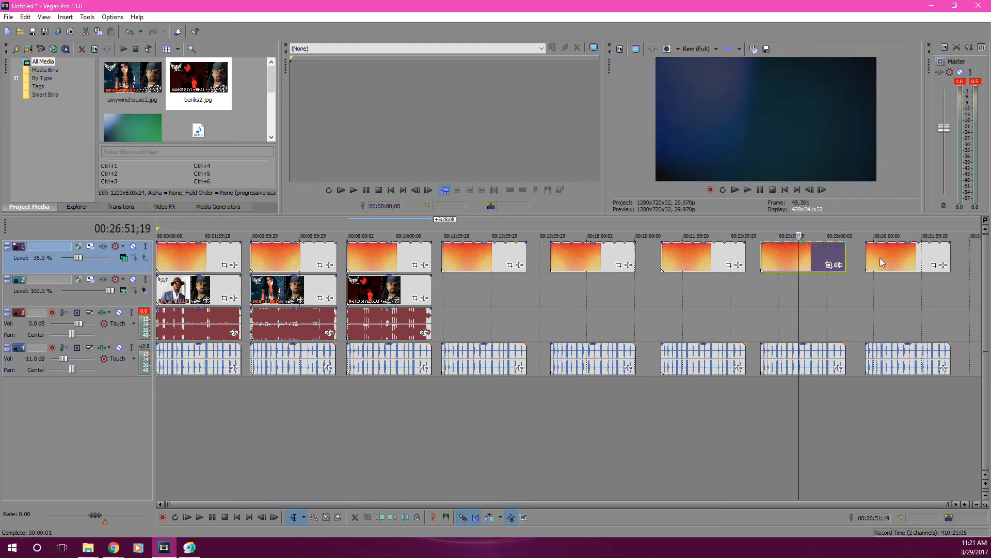
click(883, 258)
click(899, 358)
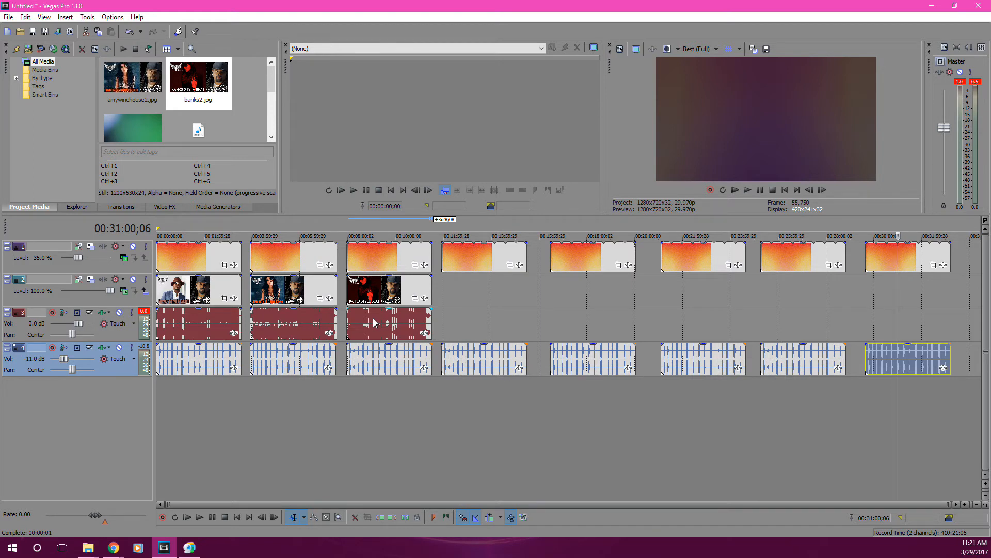
Add the next three beat MP3s to the beat track under the fourth, fifth and sixth film burns sections, including Subsonic Johnson 133.mp3 and So Far To Go 97.mp3.
mouse_move(89, 548)
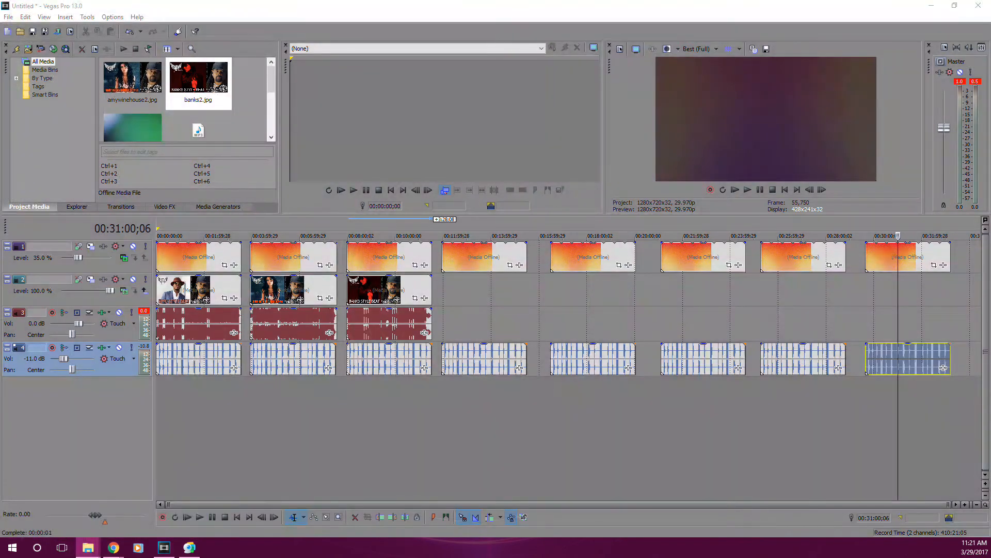
drag(453, 316, 450, 318)
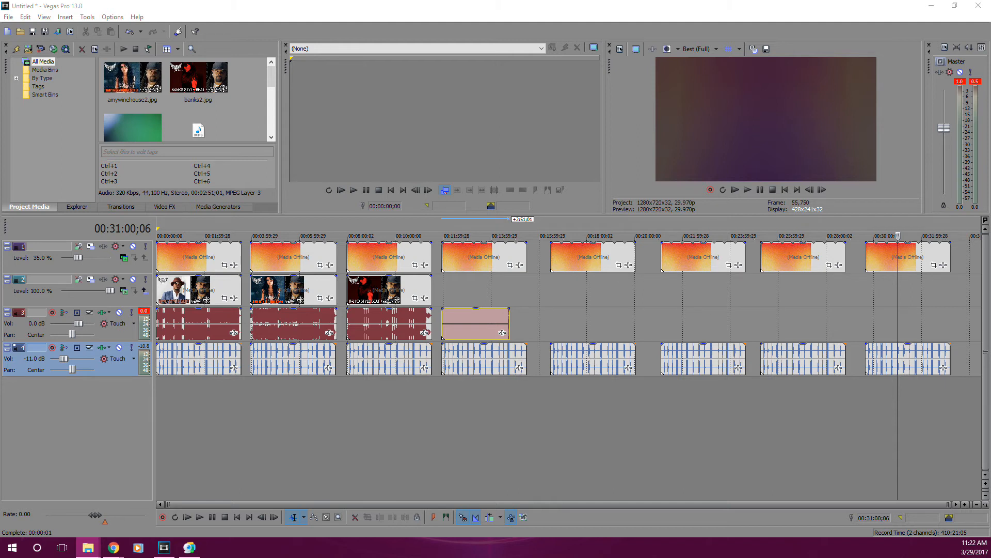
drag(555, 319, 556, 320)
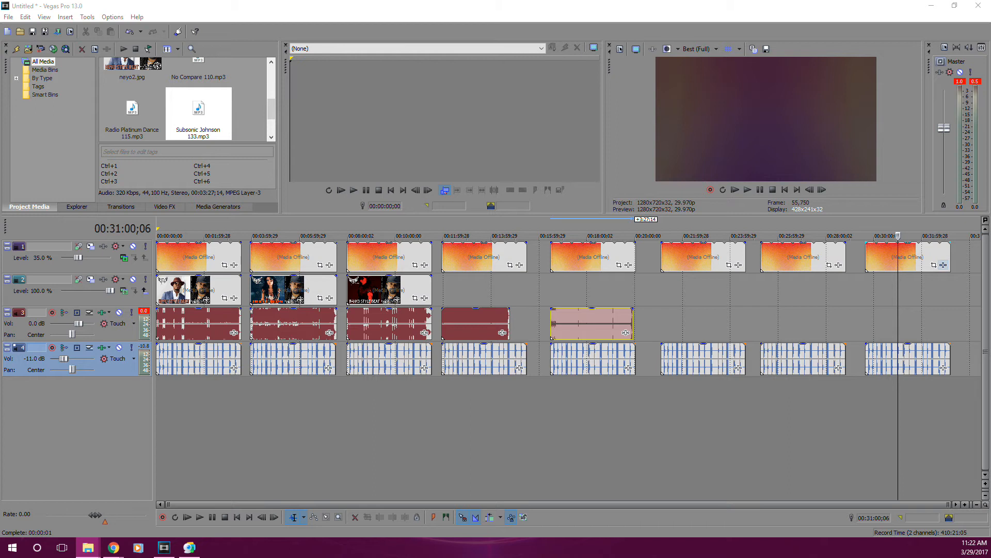
drag(990, 316, 670, 324)
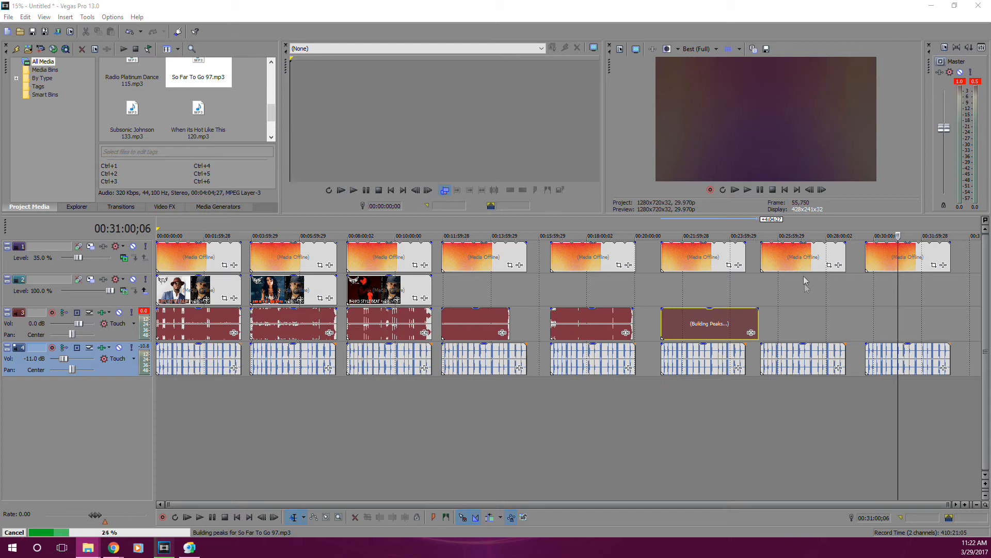
Move the last two film burns and tags sections together about 55 seconds along the timeline, clear of the sixth beat.
click(796, 256)
ctrl+click(814, 347)
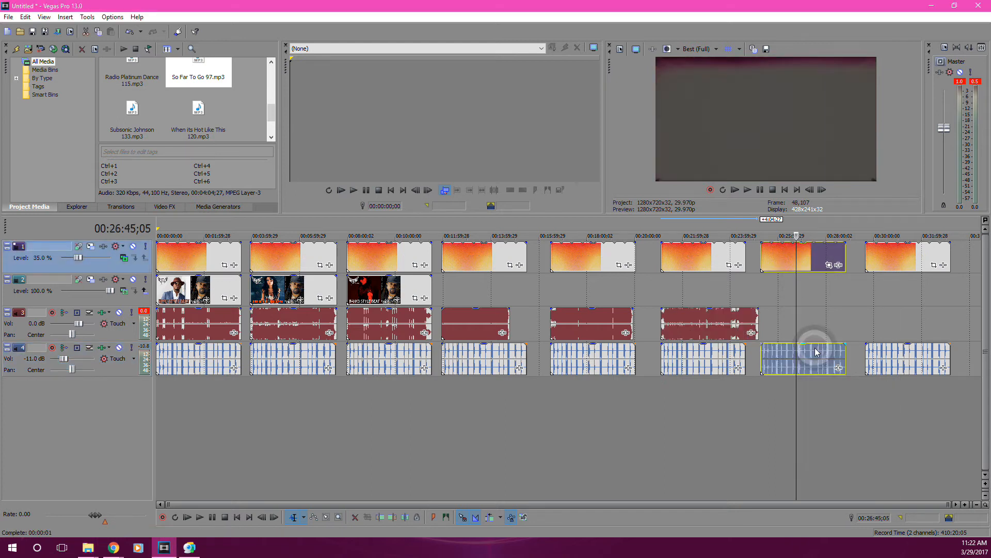
ctrl+click(899, 262)
ctrl+click(905, 353)
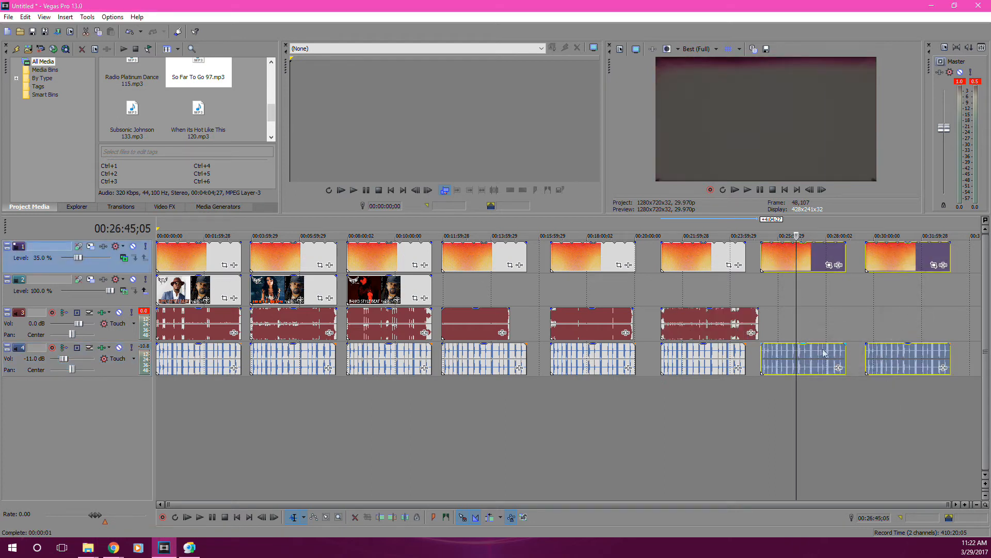
drag(816, 353, 842, 353)
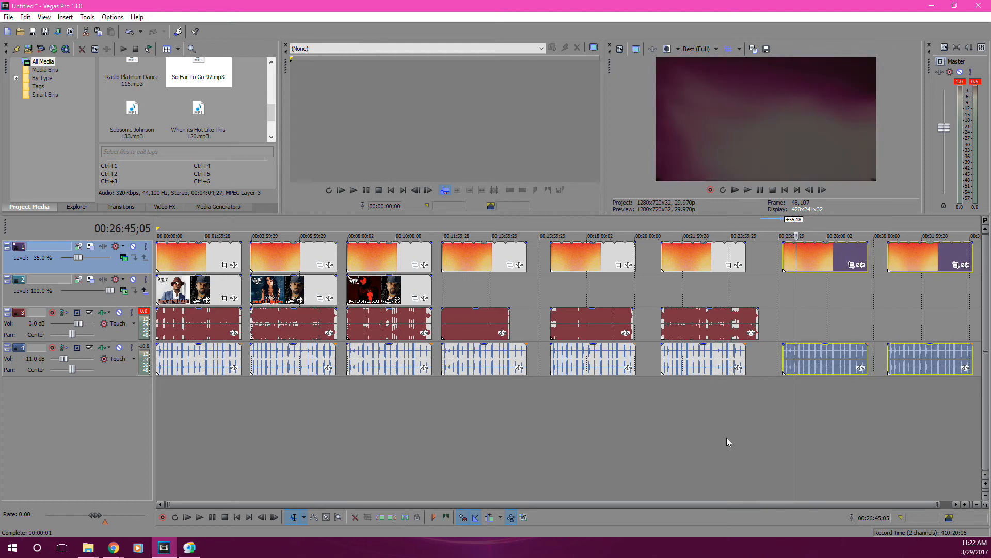
scroll(782, 510, down, 2)
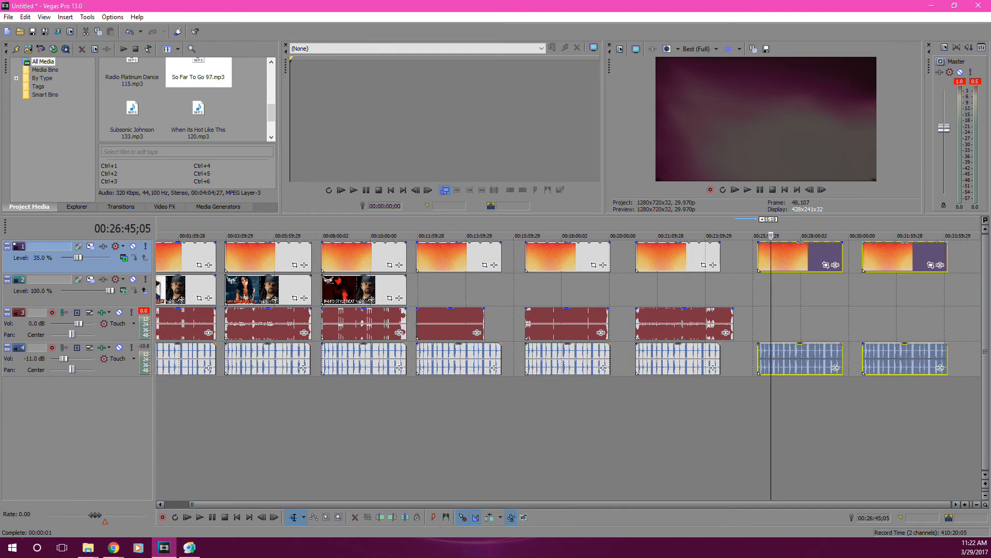
Delete the eighth section's film burns and tags, and add Taking So Long 102.mp3 to the beat track at the start of the seventh section.
key(alt+Tab)
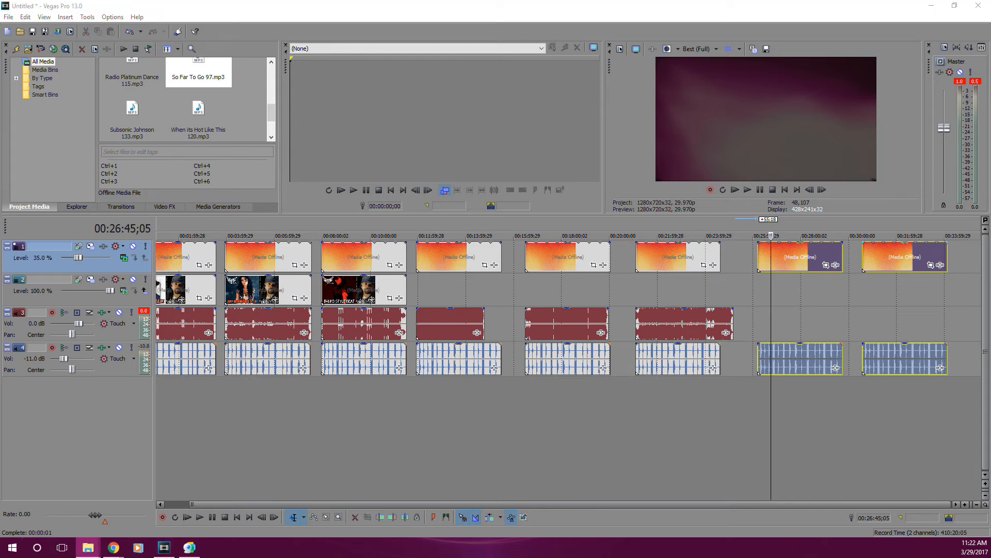
click(665, 313)
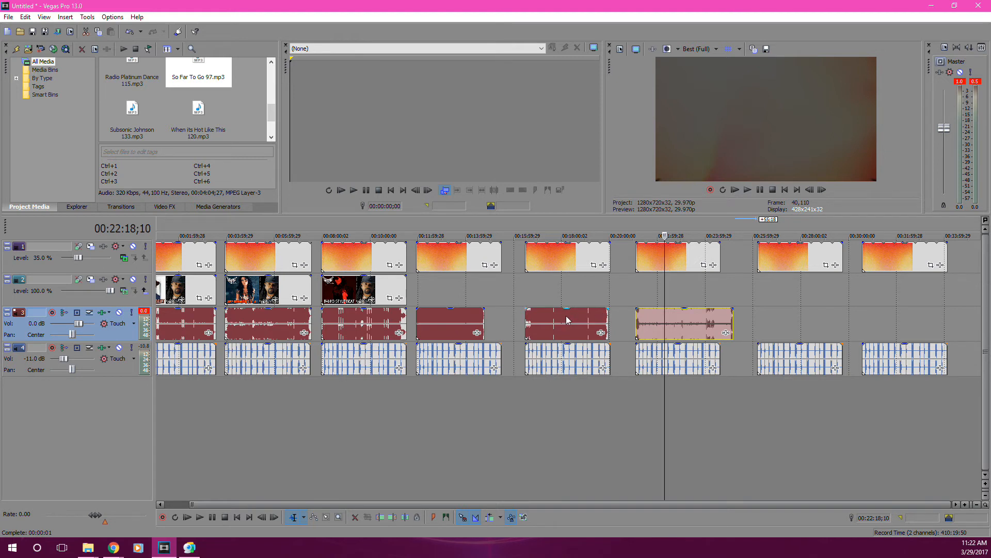
drag(275, 504, 253, 502)
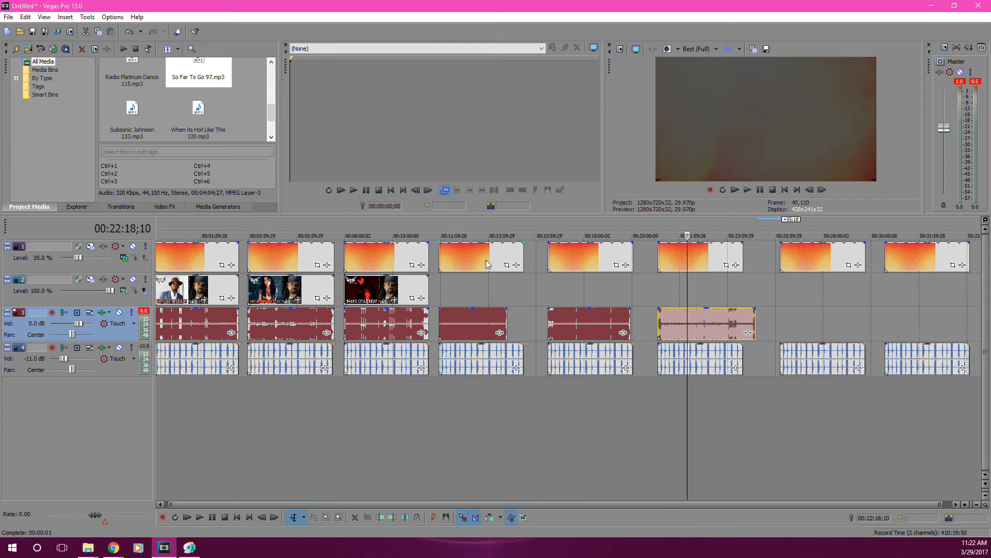
click(932, 256)
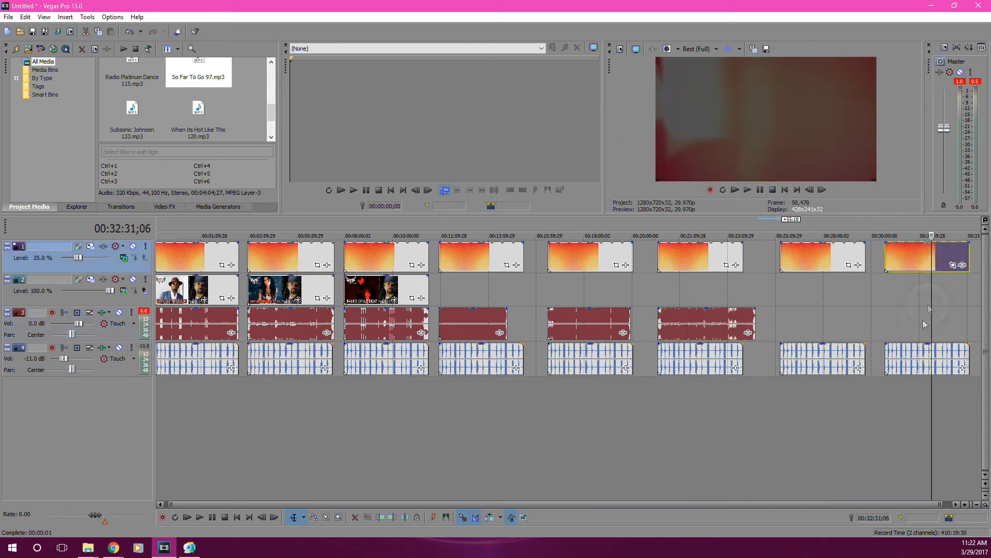
key(Delete)
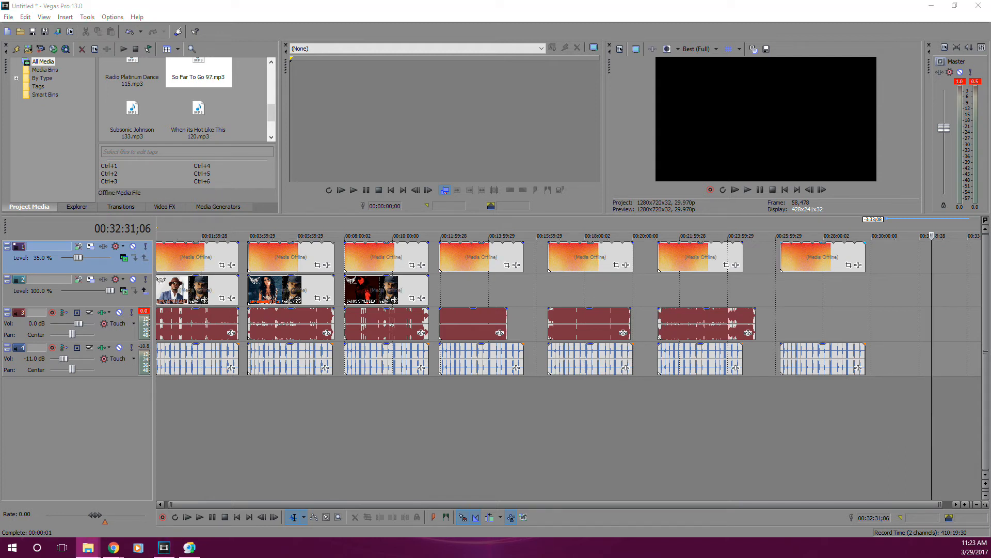
drag(941, 329, 785, 338)
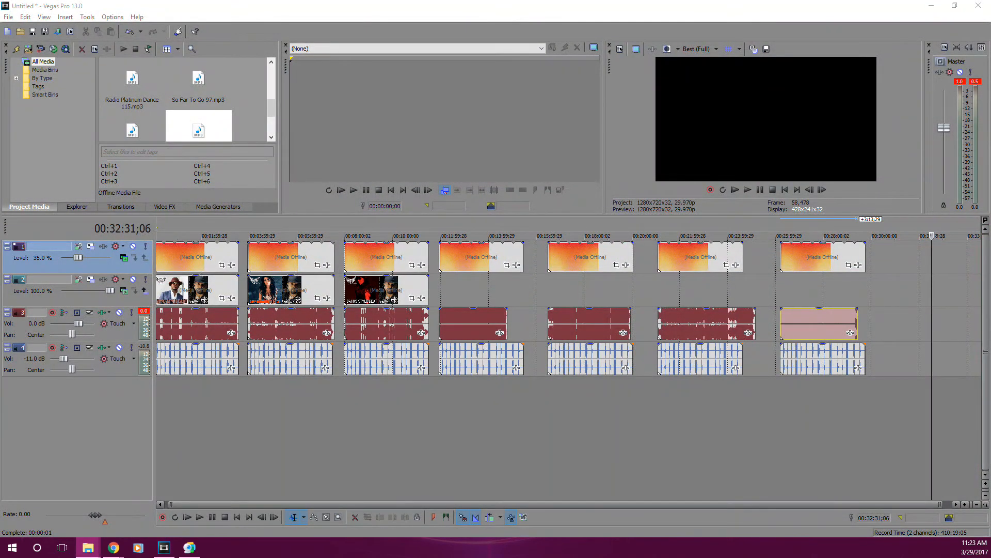
Place ciara2.jpg on the picture track at the start of the fourth section and stretch it to the beat's end.
click(440, 289)
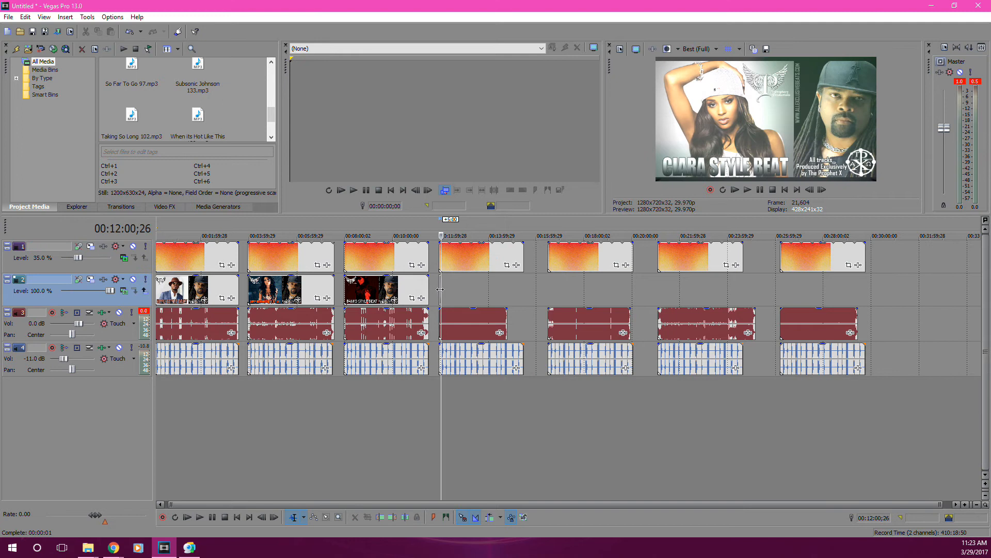
click(439, 290)
drag(440, 289, 507, 290)
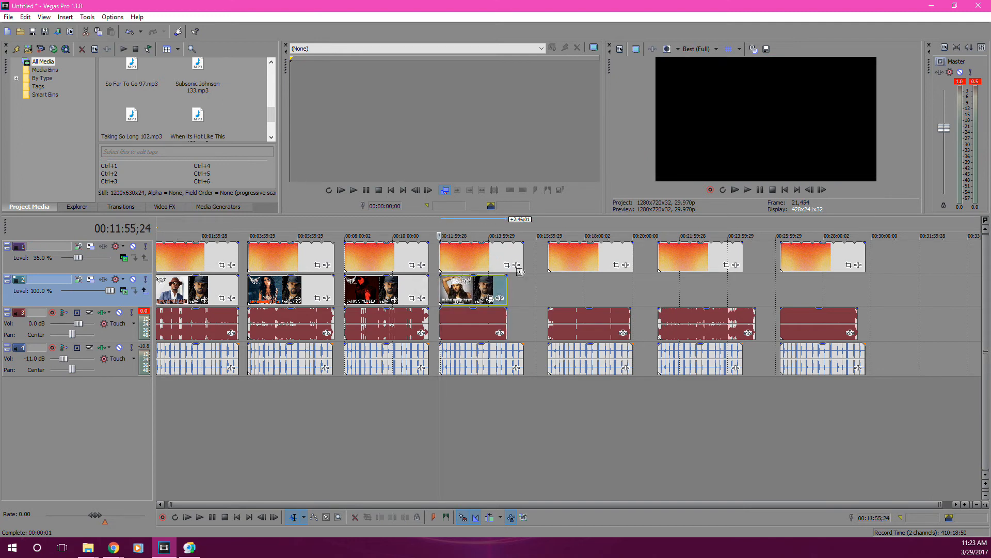
Trim the fourth section's film burns to the picture's end and its tags to where the beat's music stops.
click(506, 289)
scroll(506, 289, up, 6)
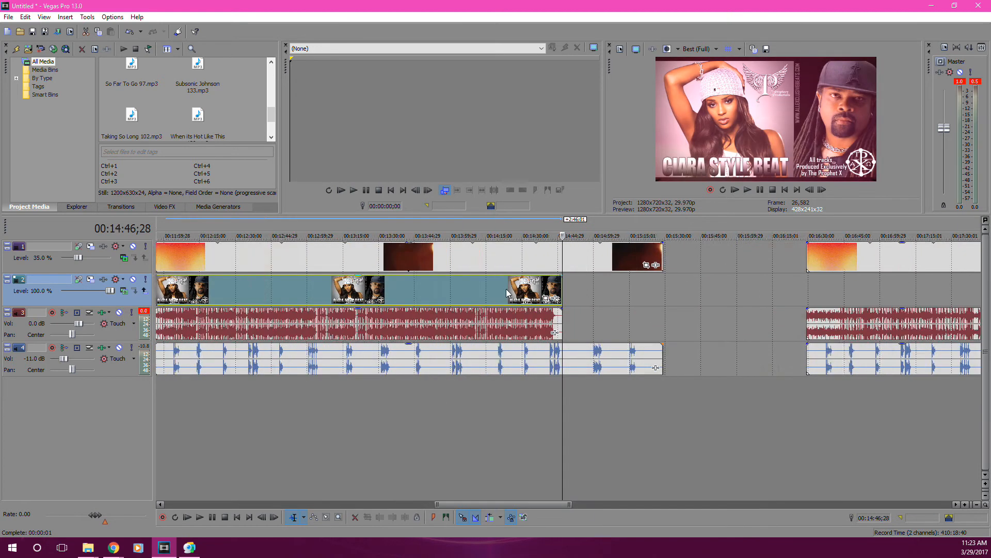
scroll(504, 298, down, 3)
drag(630, 361, 554, 360)
scroll(553, 359, up, 8)
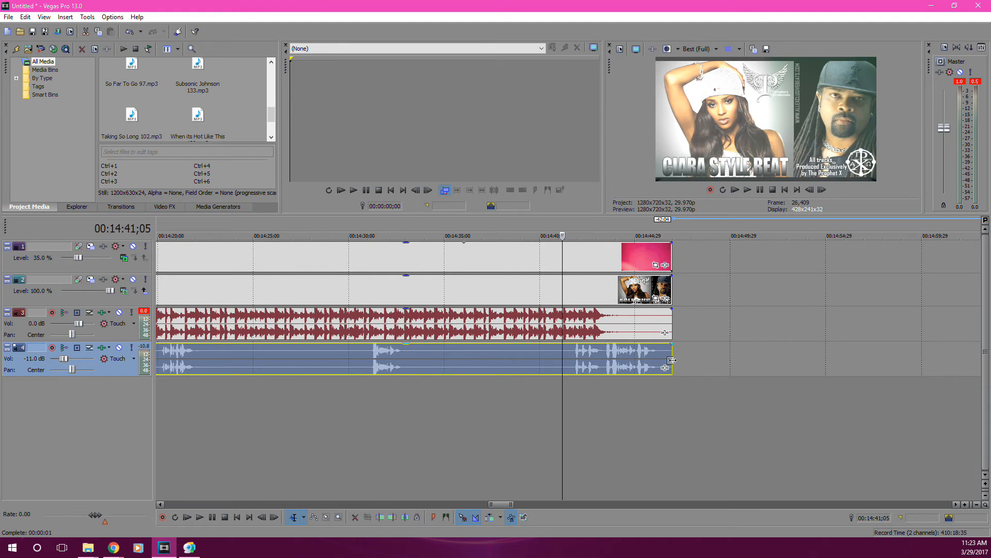
drag(671, 360, 603, 360)
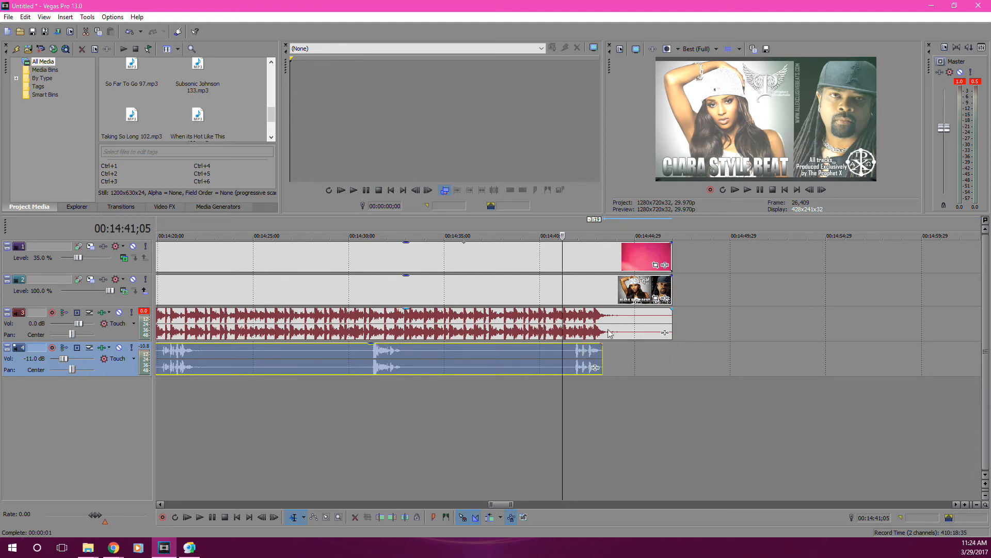
scroll(608, 333, down, 10)
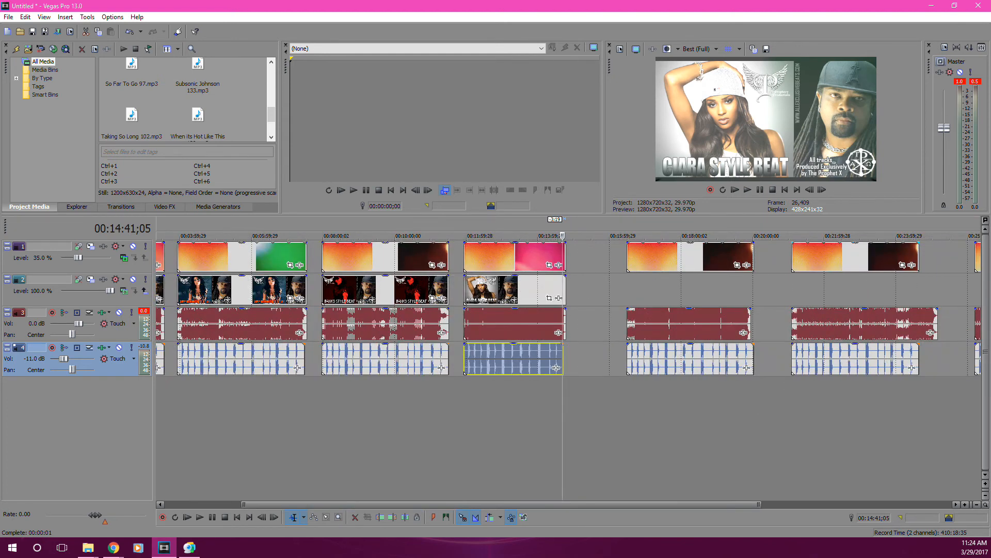
Add the next cover picture over the whole fifth beat, and trim that section's film burns and tags to the same end.
click(88, 547)
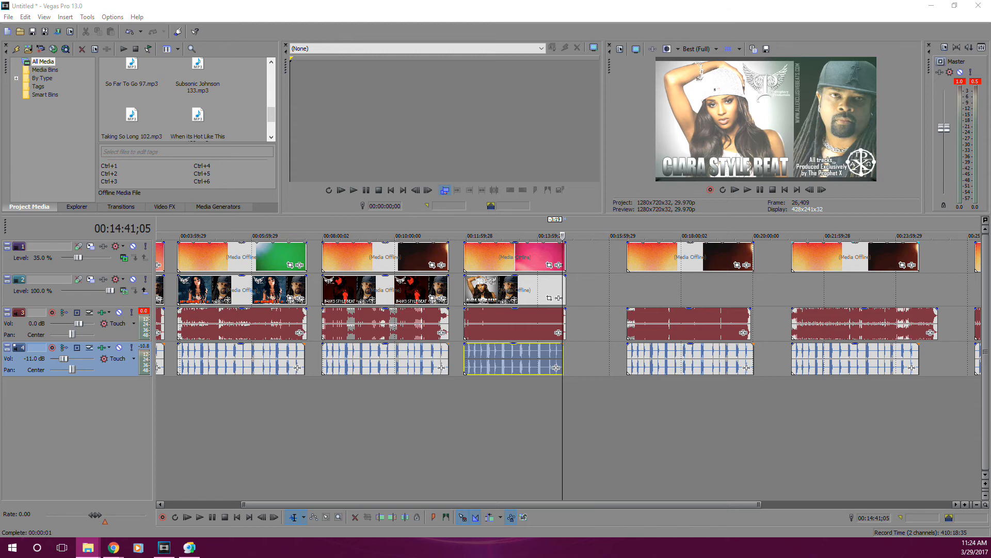
drag(892, 257, 751, 291)
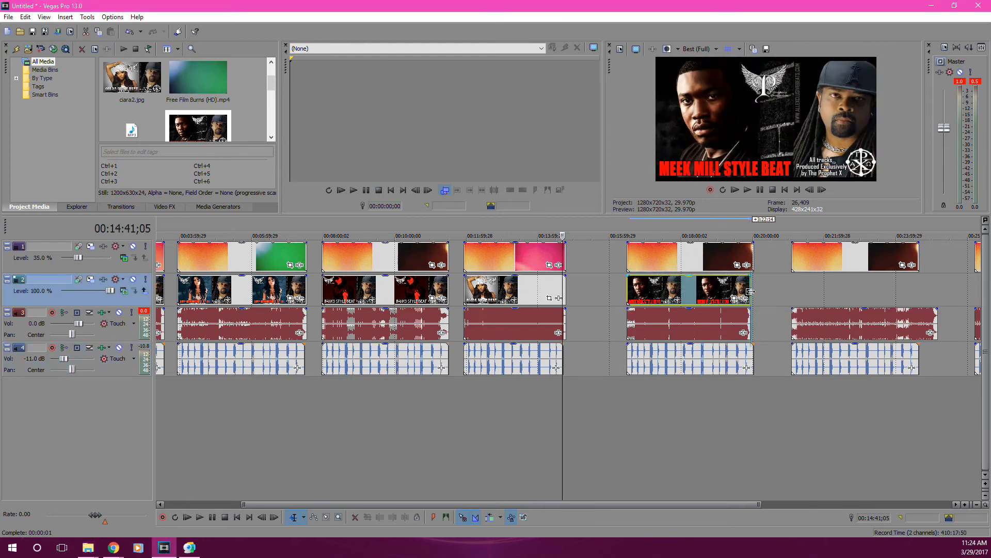
click(753, 261)
scroll(753, 260, up, 10)
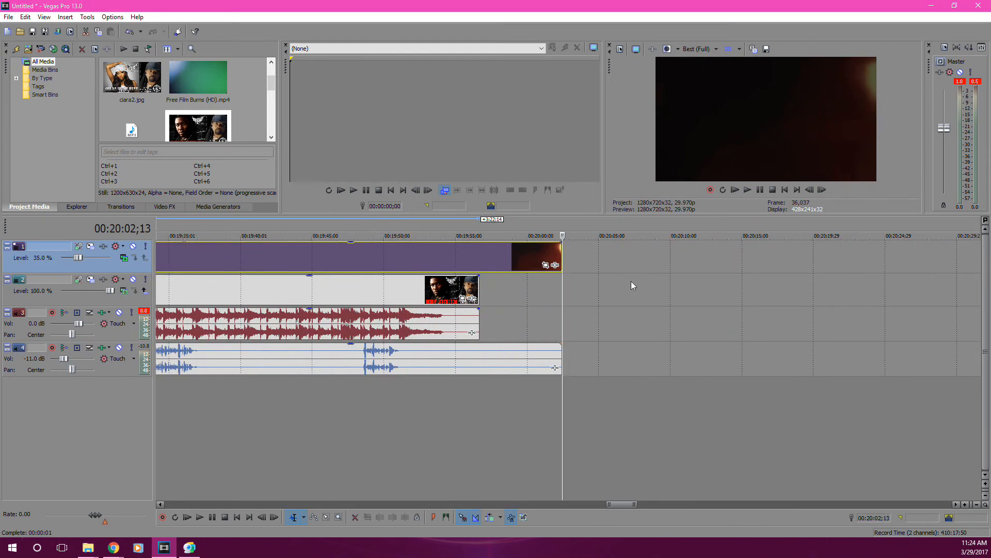
drag(563, 258, 480, 258)
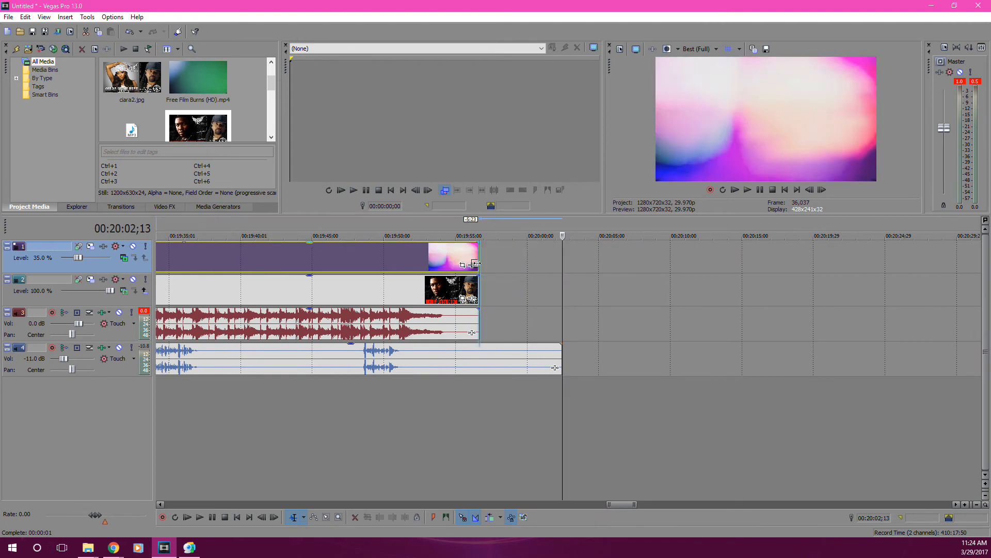
drag(561, 362, 479, 361)
scroll(514, 304, down, 10)
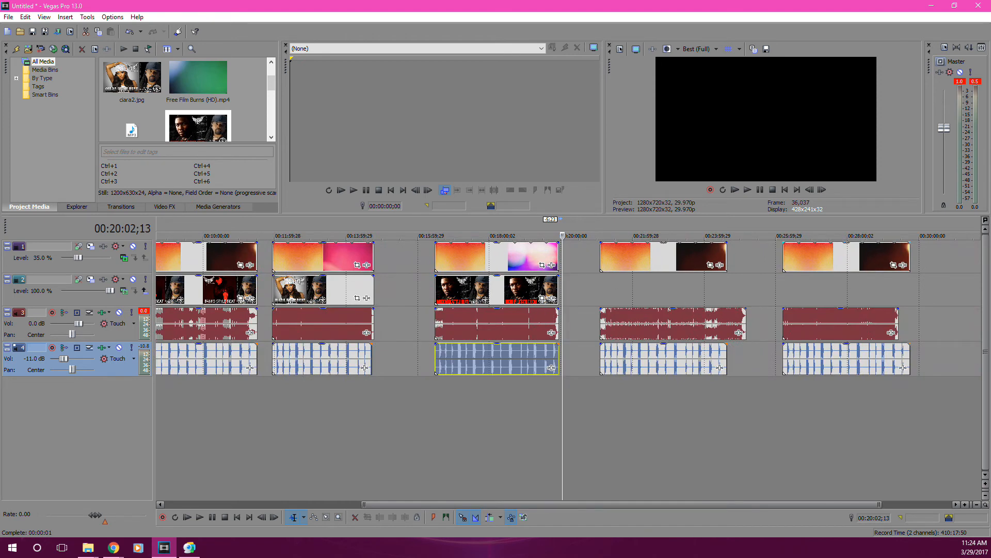
Add the Amy Winehouse cover picture over the whole sixth beat, and extend that section's film burns and tags to the beat's end.
click(88, 547)
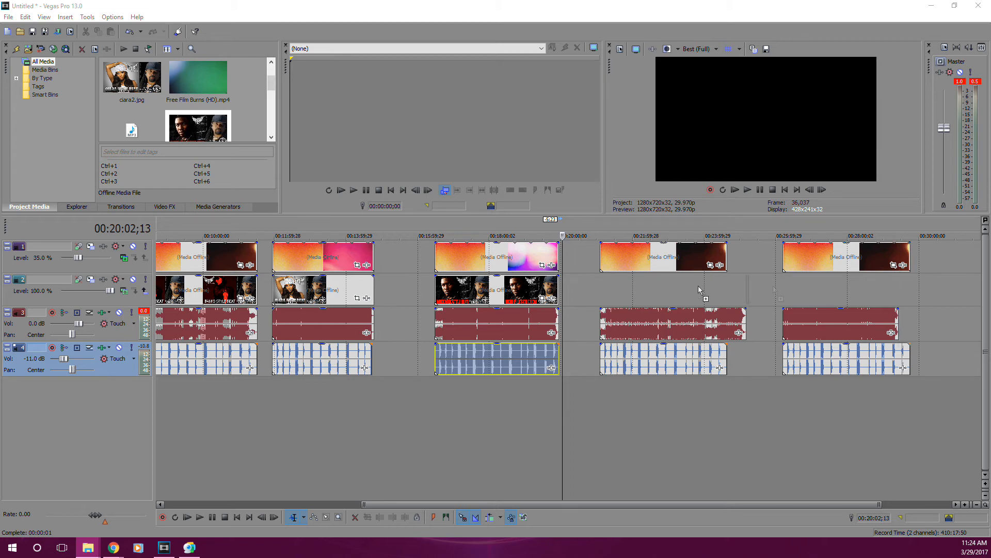
click(602, 291)
drag(602, 291, 745, 293)
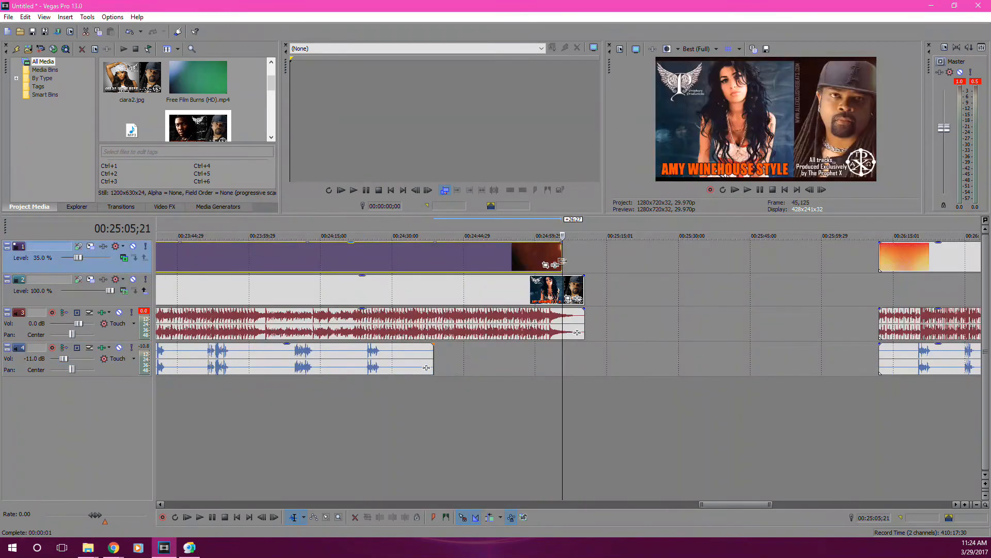
drag(564, 261, 584, 262)
drag(431, 366, 584, 376)
scroll(451, 345, down, 8)
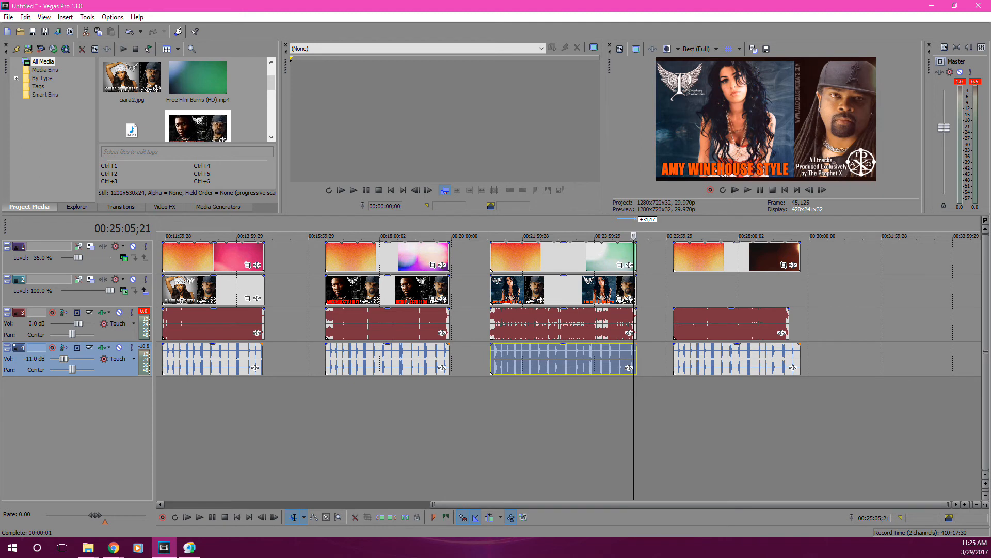
Copy the sixth section's Amy Winehouse cover picture to the start of the seventh section and trim it to the beat's length.
click(507, 296)
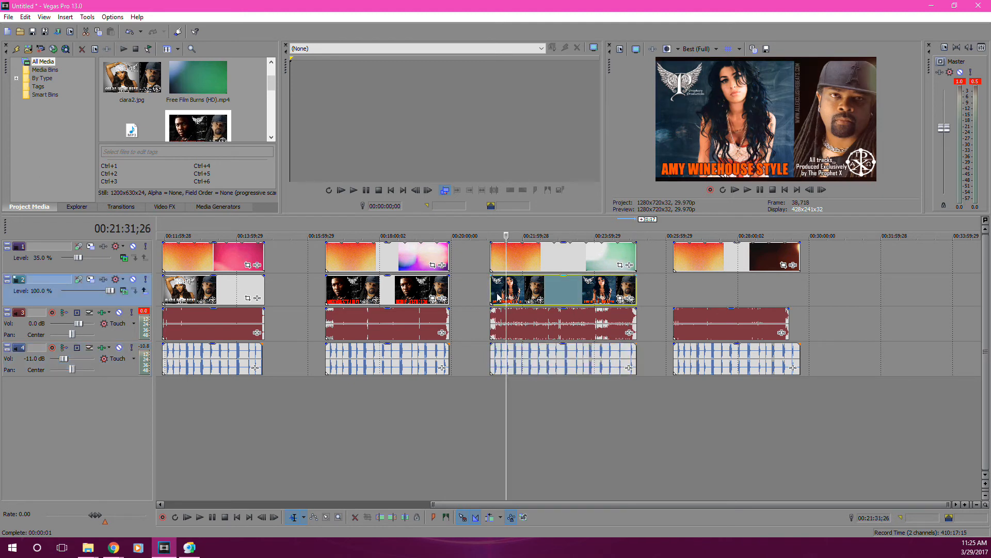
drag(709, 300, 680, 301)
drag(817, 288, 789, 259)
scroll(785, 274, down, 5)
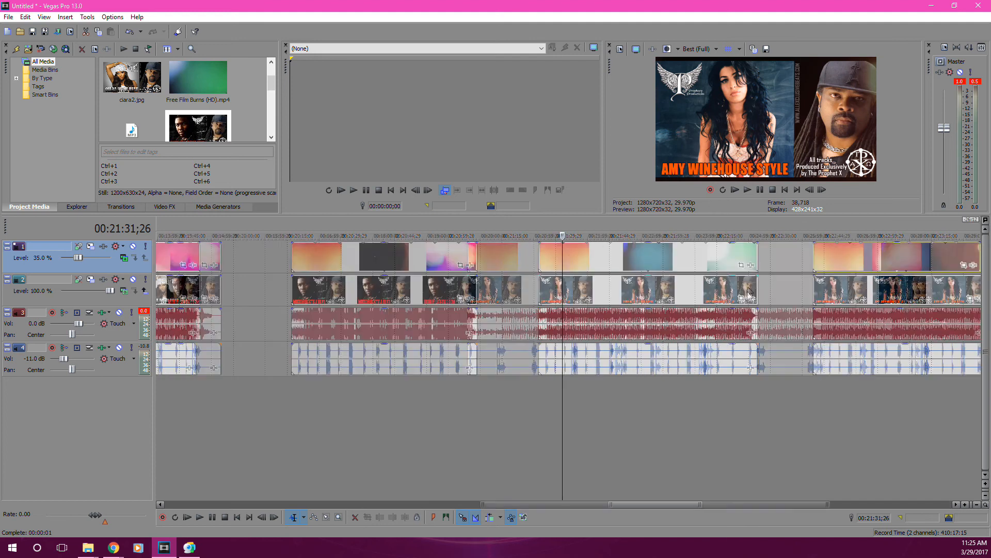
Extend the seventh section's film burns to the beat's end and trim its tags to the same point.
click(847, 259)
scroll(845, 259, up, 5)
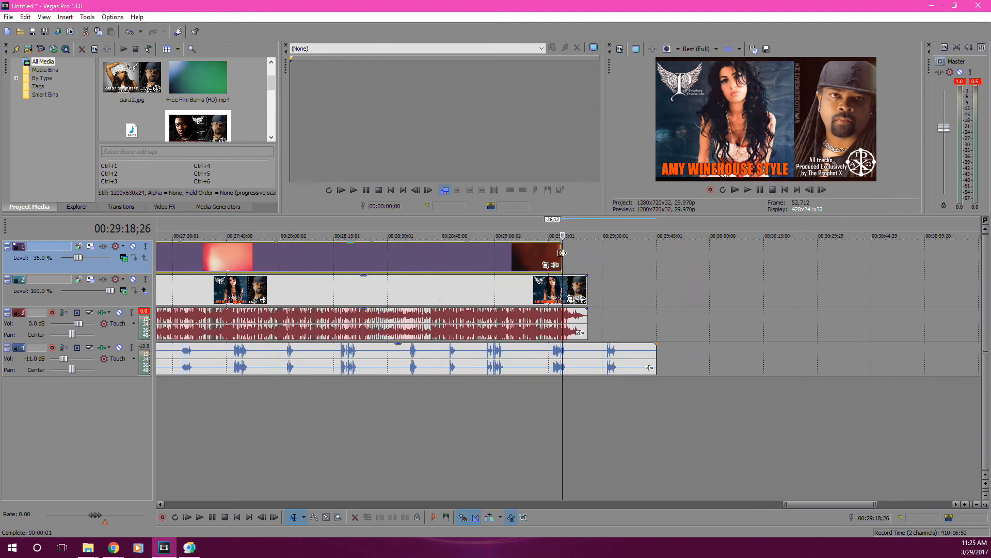
drag(562, 254, 585, 255)
drag(655, 362, 593, 362)
scroll(612, 359, down, 8)
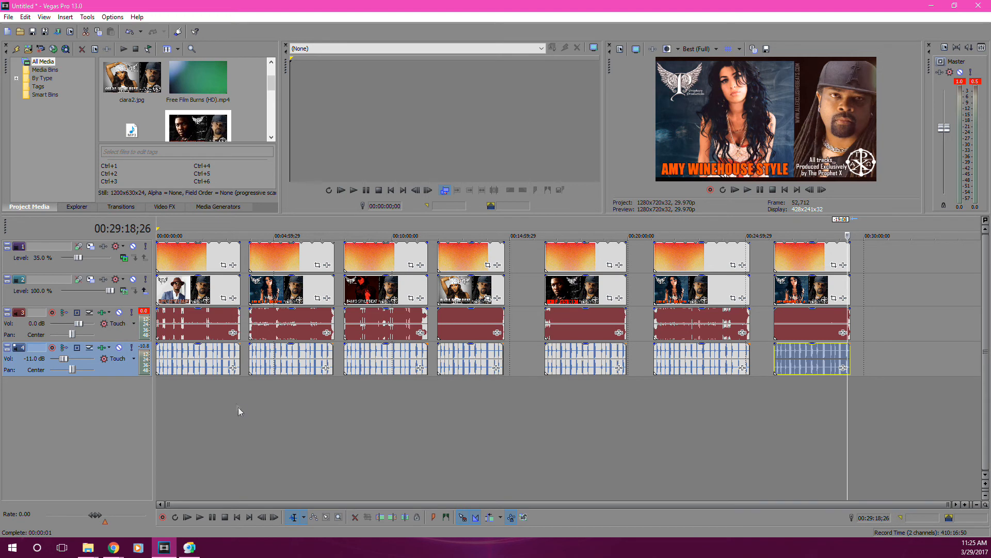
Mark the whole first section as a region named neyo.
click(240, 393)
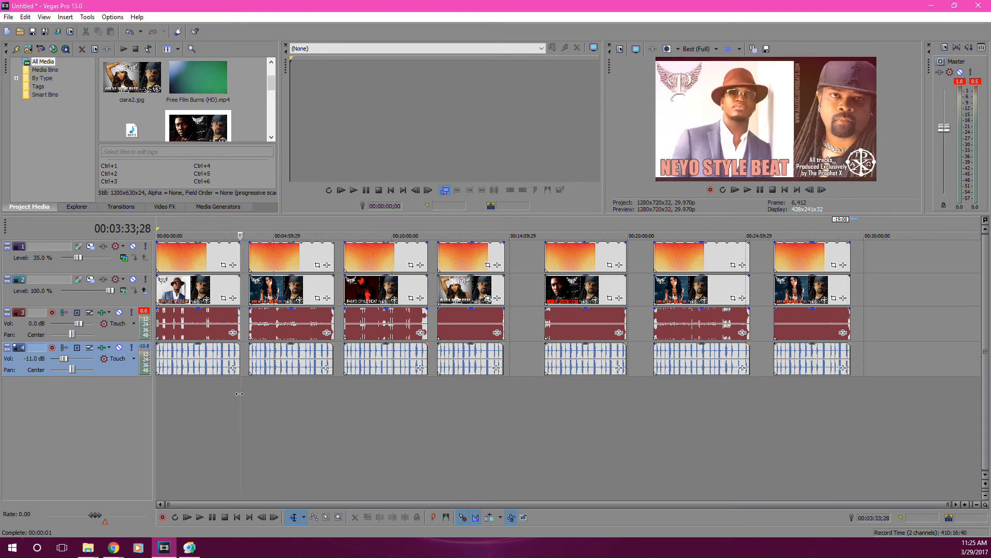
click(284, 411)
click(436, 413)
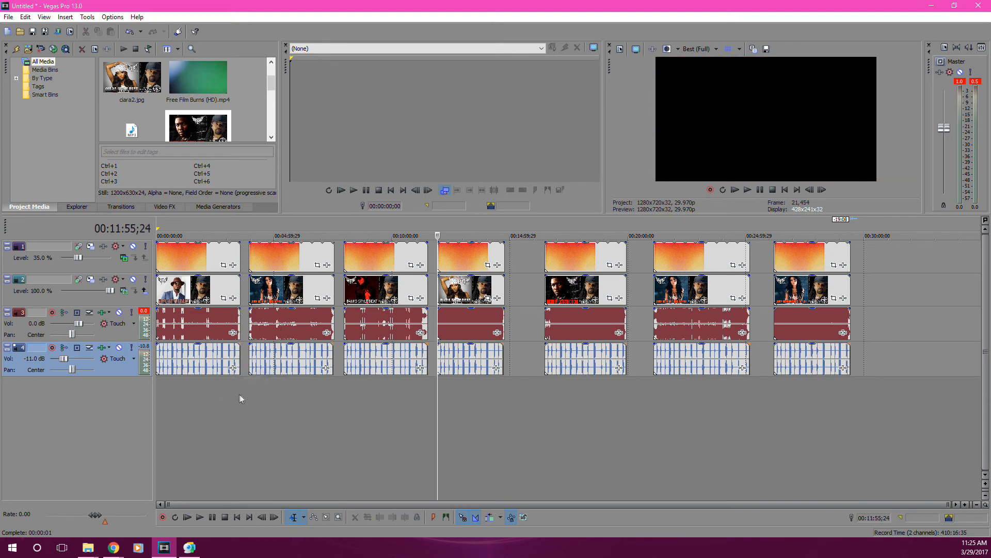
drag(239, 398, 158, 408)
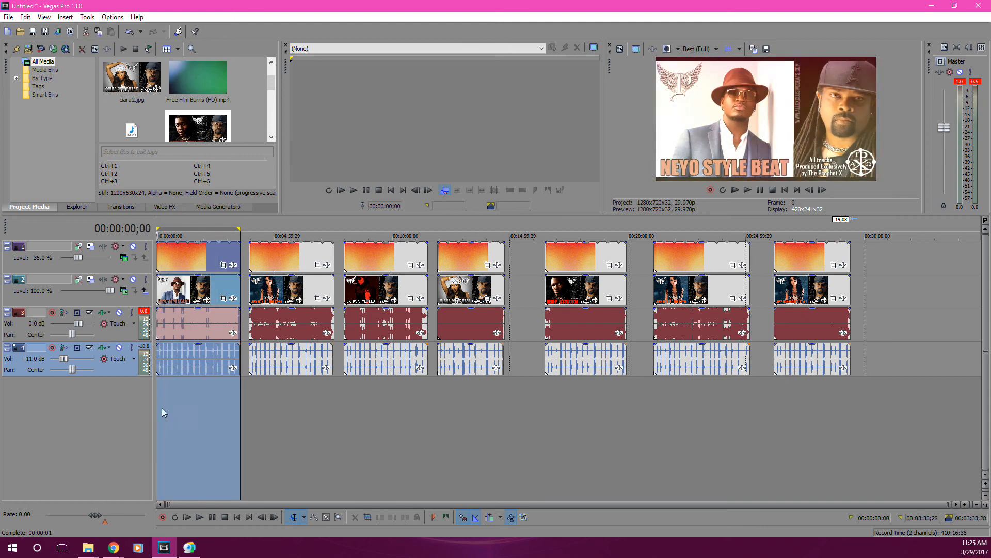
key(m)
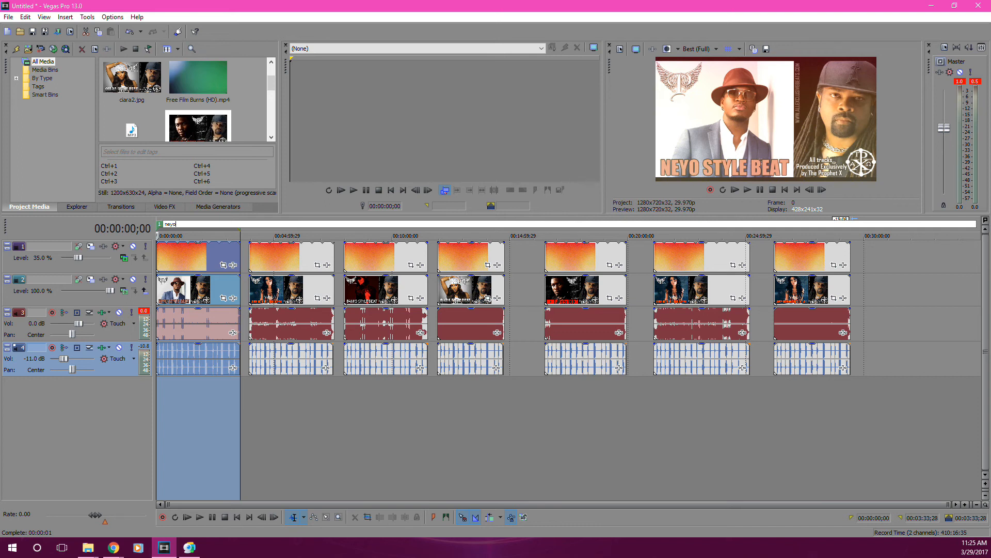
key(Return)
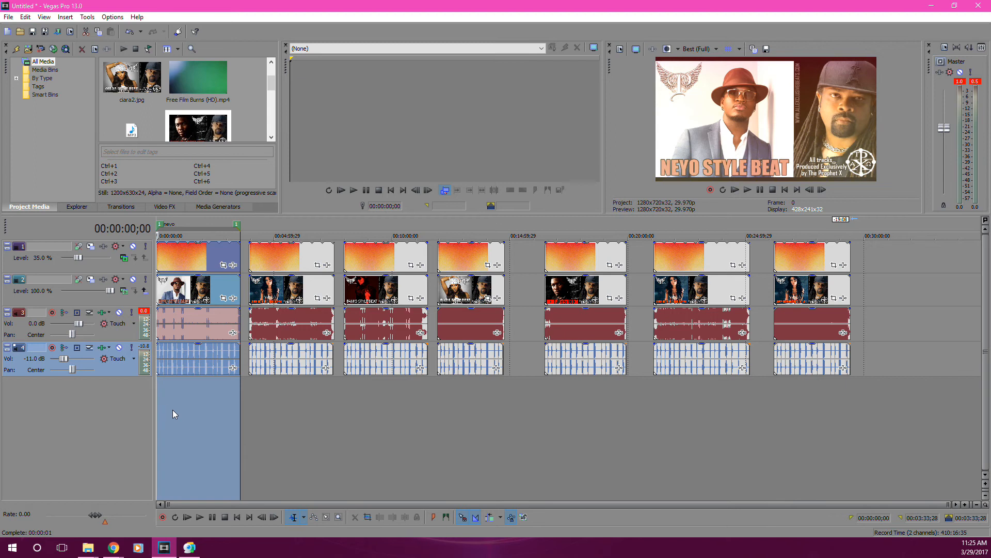
Mark the second section's full time range as a region named amy1.
double_click(332, 411)
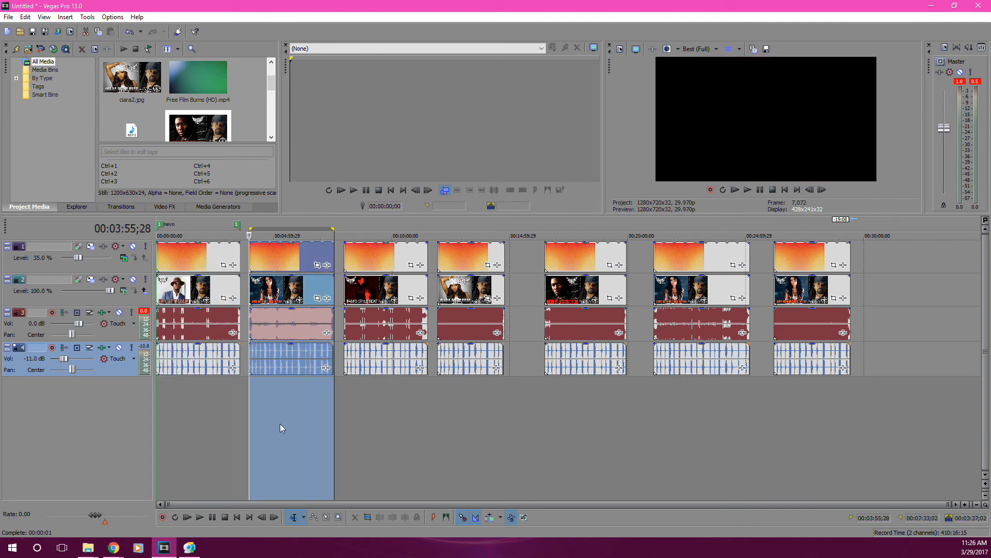
key(m)
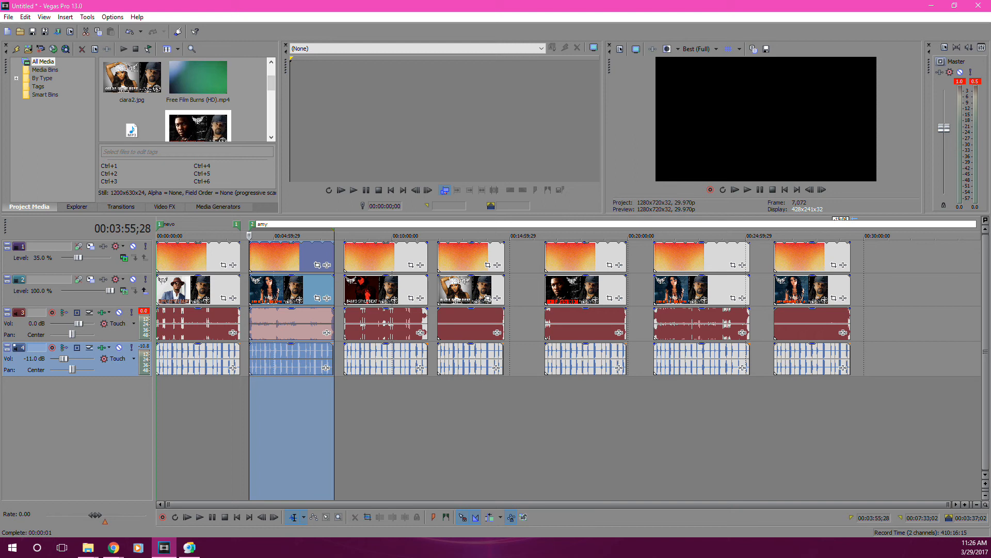
key(Return)
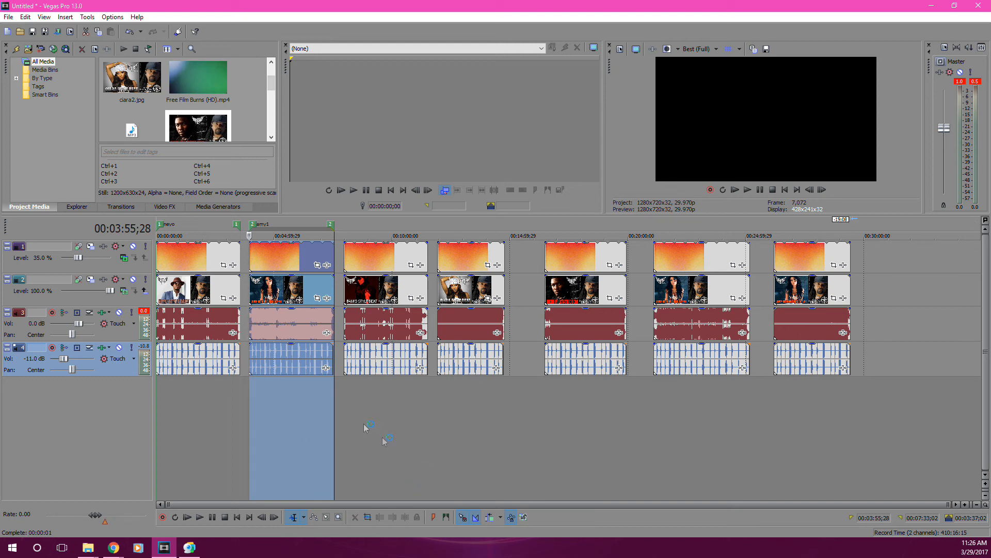
Select the third section's time range and create a region named banks over it.
drag(346, 402, 427, 408)
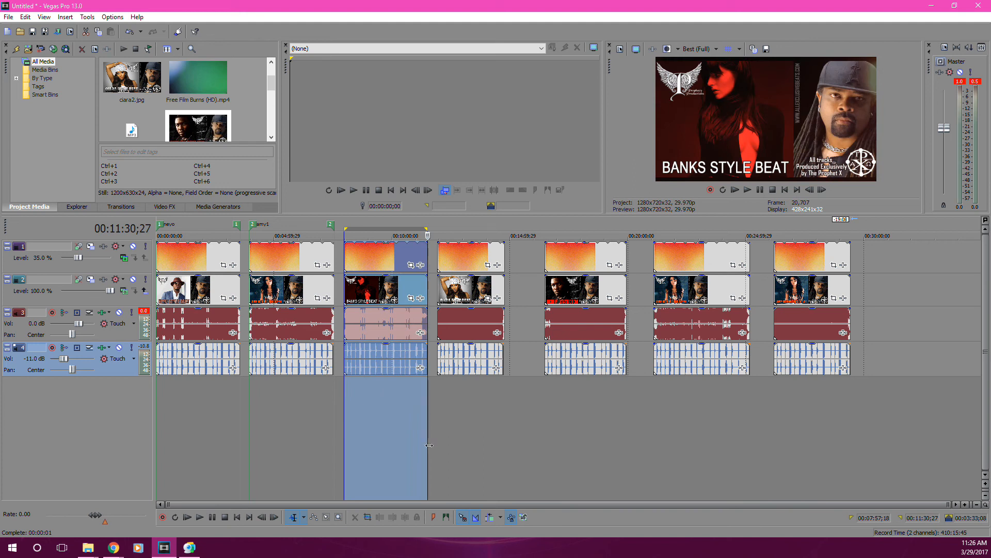
click(71, 18)
mouse_move(88, 18)
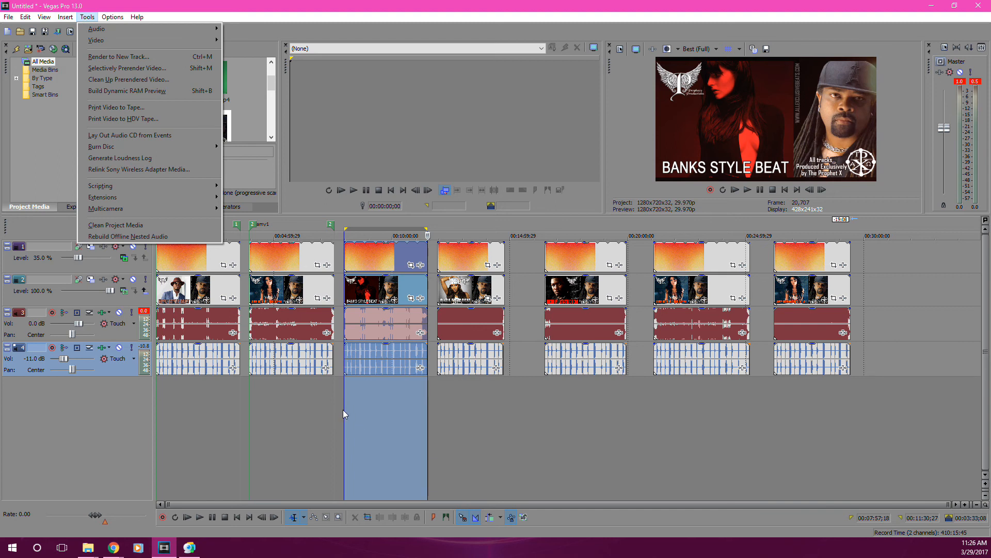
click(356, 4)
key(m)
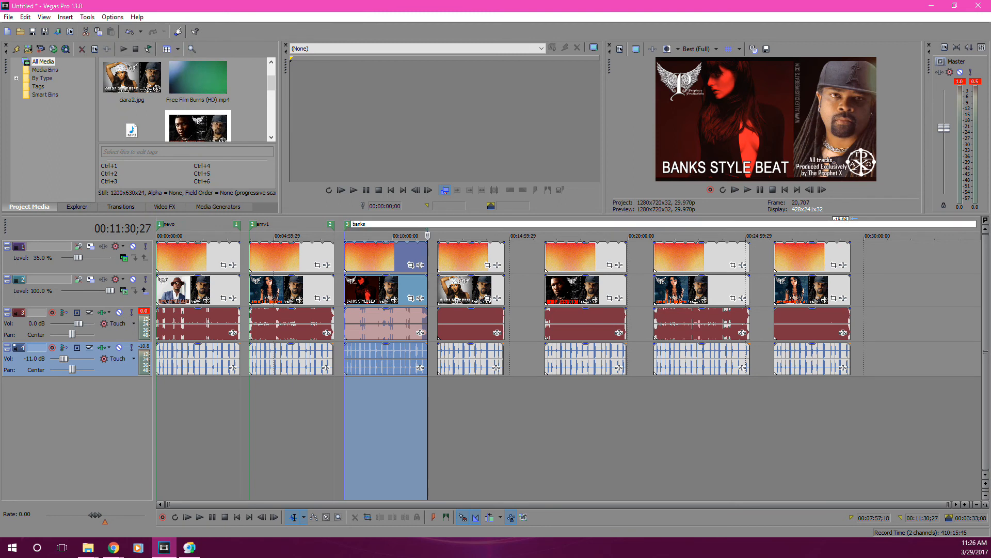
text(banks)
key(Return)
Select the fourth section's time range and label it as a region named ciara.
click(439, 395)
drag(439, 395, 499, 402)
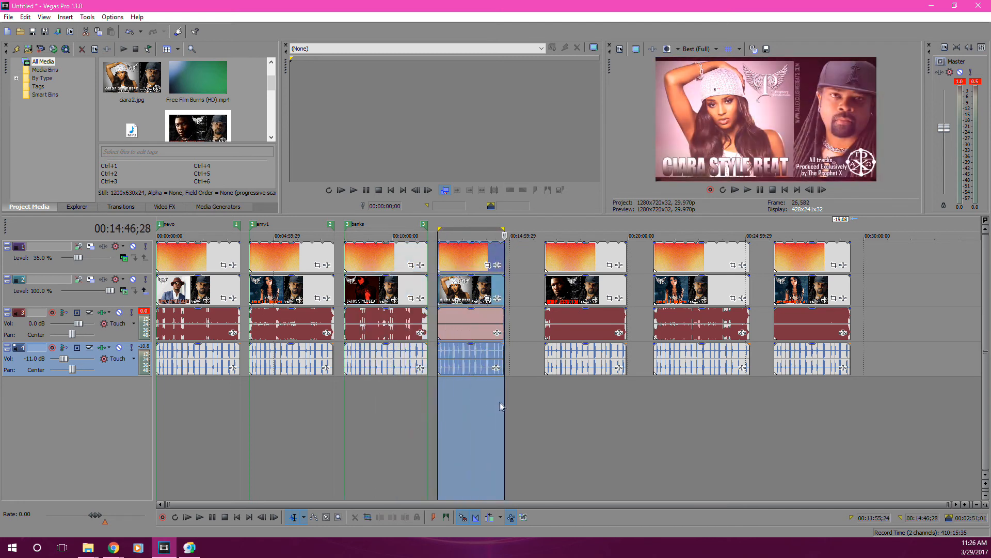
key(r)
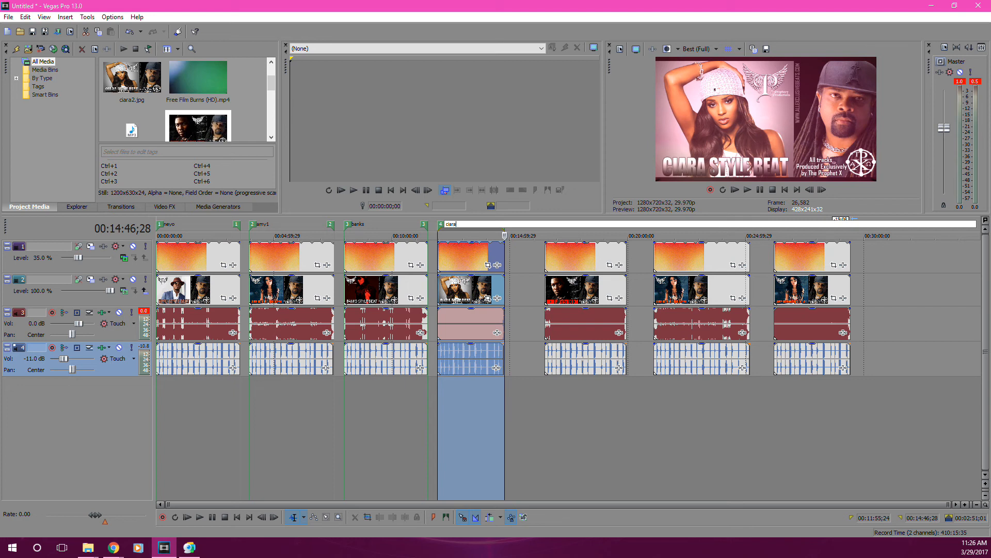
key(Return)
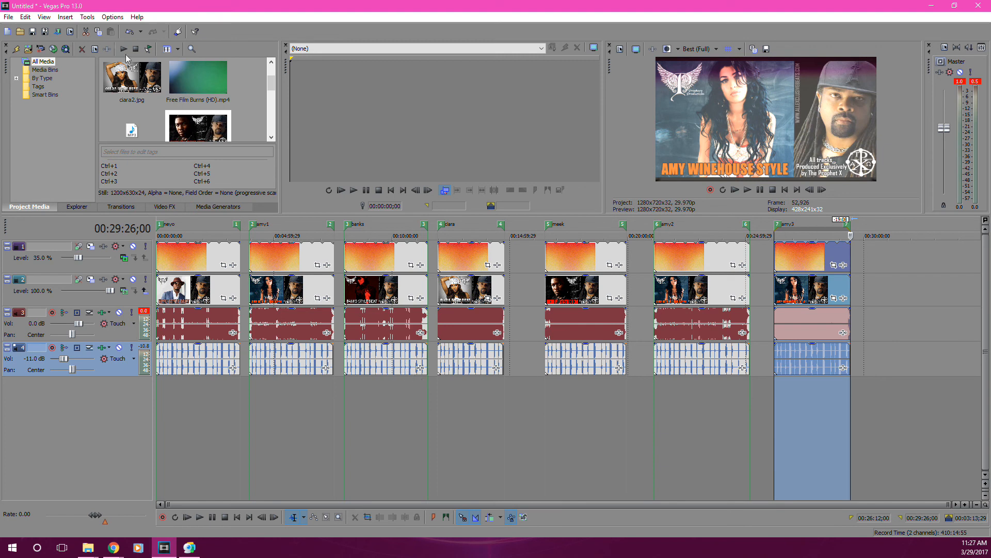
Run the Batch Render script for the project.
click(86, 17)
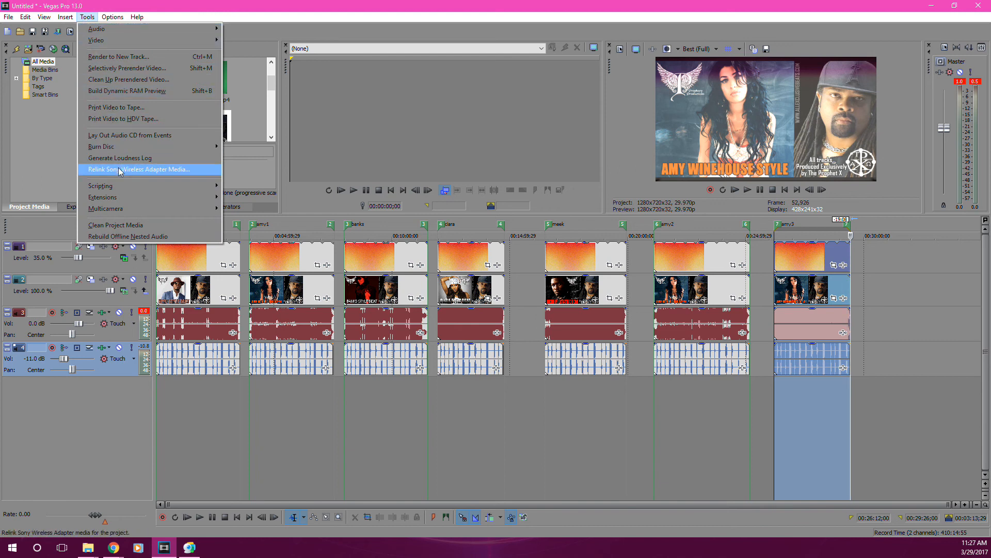
mouse_move(116, 189)
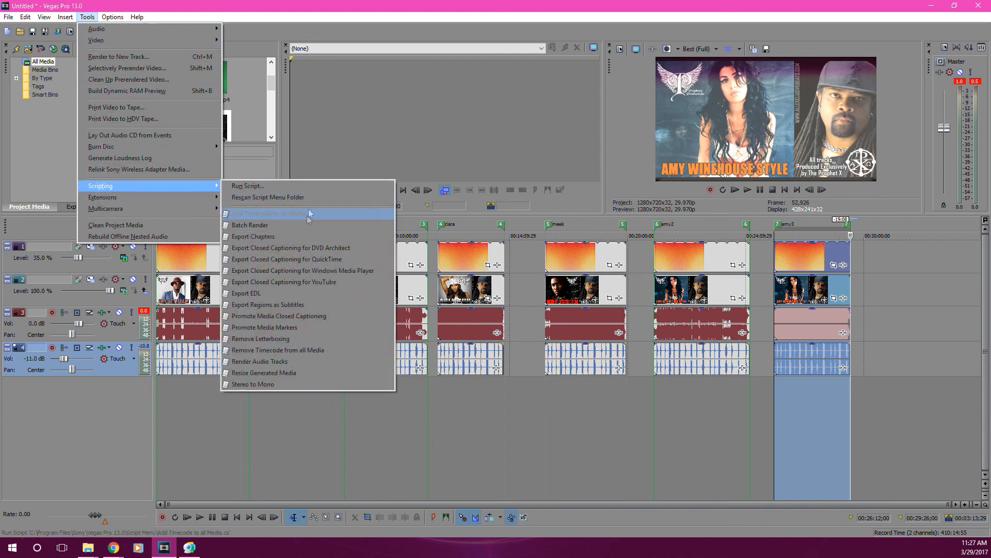
click(289, 230)
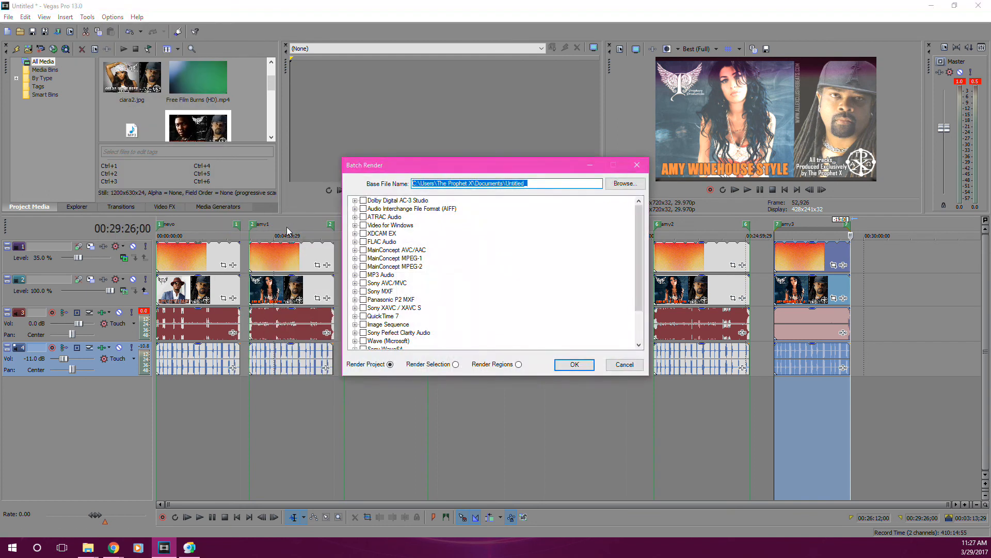
Browse for the render's output location to VIDEO PROJECTS\YOU TUBE CHANNEL PROPHECY\BEAT VIDEOS on the Toshiba Canvio drive (H:).
click(625, 185)
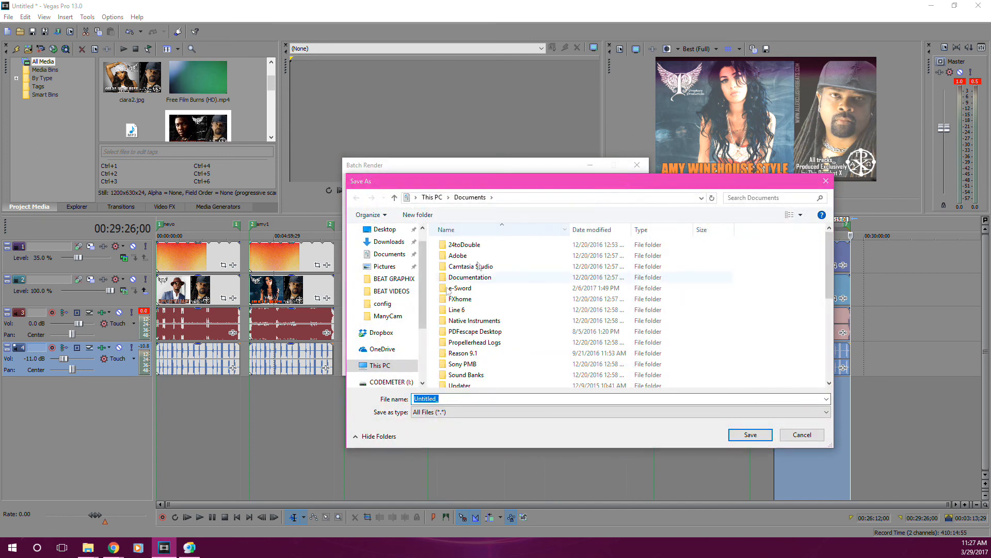
drag(421, 291, 423, 345)
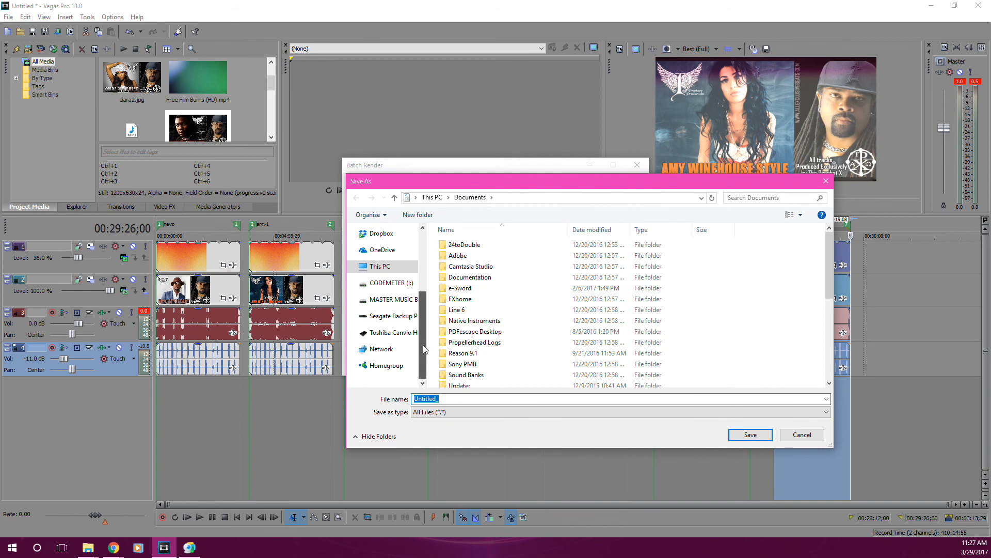
click(384, 333)
double_click(472, 298)
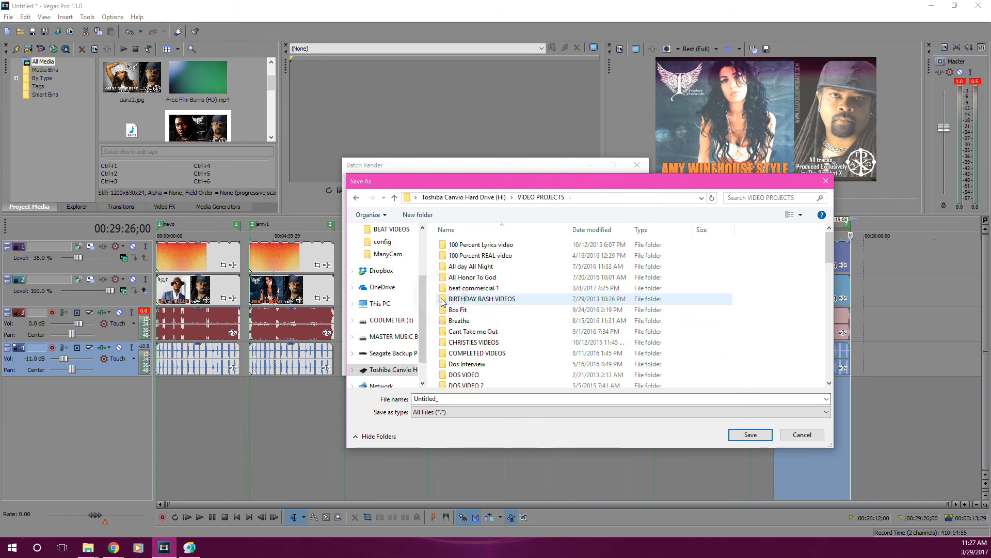
key(y)
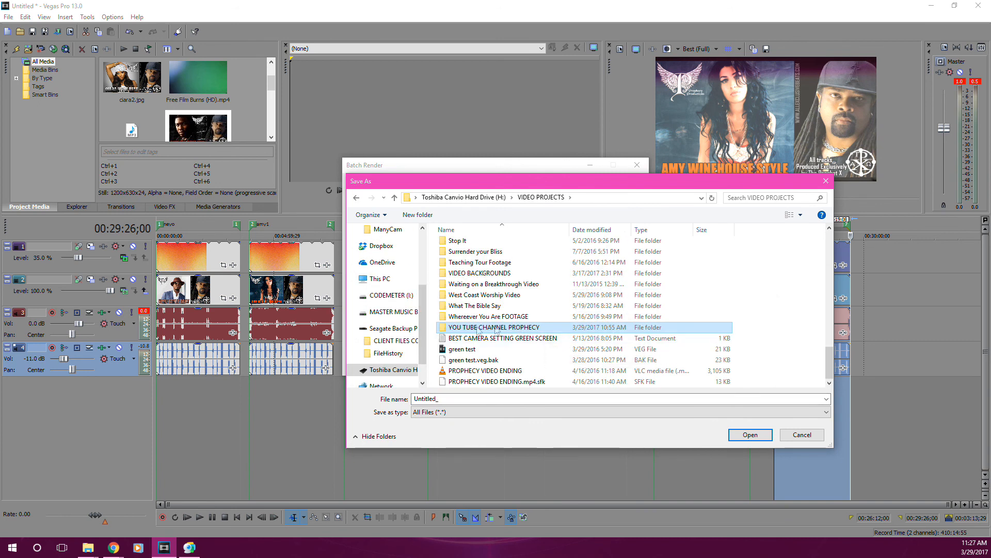
double_click(450, 329)
double_click(444, 267)
mouse_move(832, 241)
mouse_down()
mouse_move(825, 339)
mouse_move(825, 225)
mouse_up()
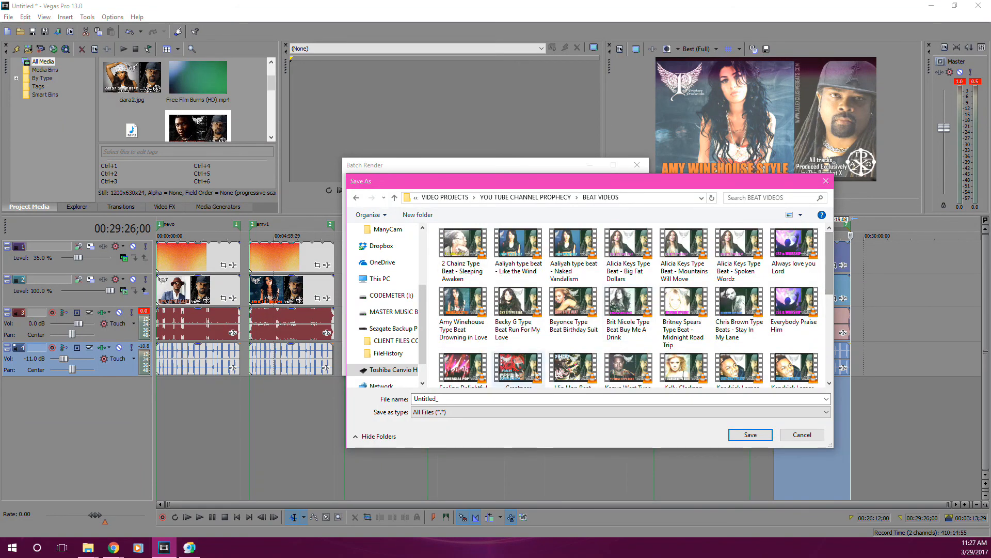
Clear the default base file name and accept the BEAT VIDEOS folder as the render destination.
click(434, 398)
key(BackSpace)
double_click(442, 398)
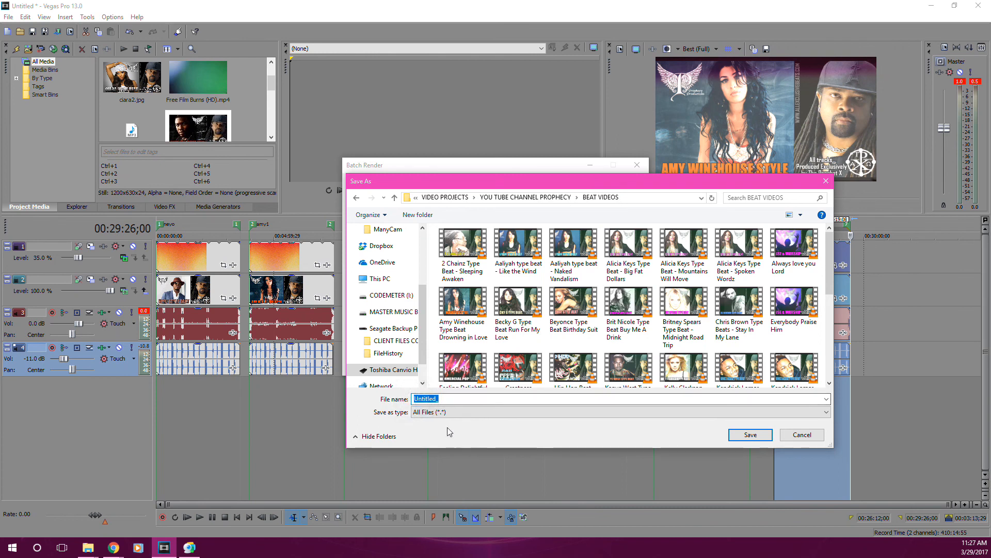
key(BackSpace)
click(748, 437)
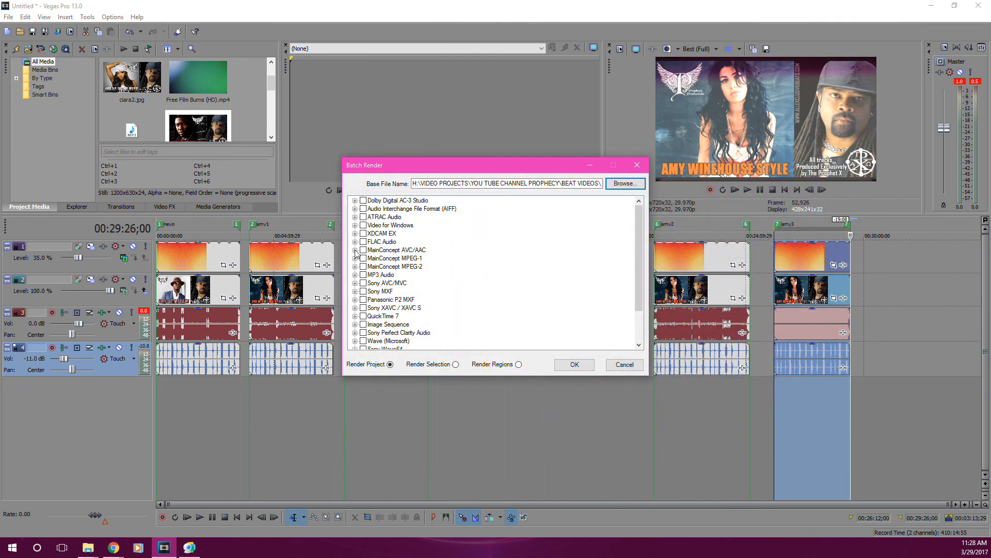
Choose the MainConcept AVC/AAC template Internet HD 1080p and set the batch render to Render Regions.
click(354, 250)
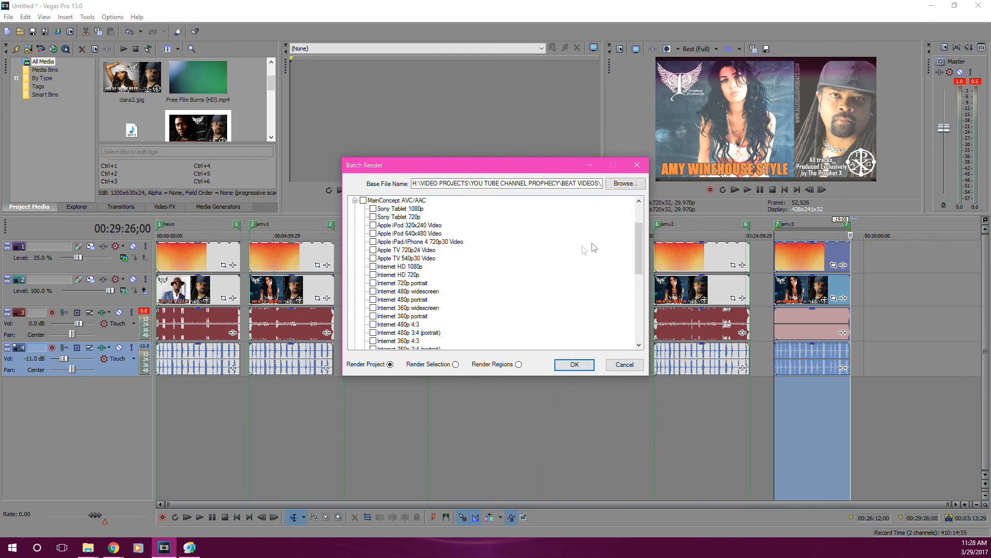
click(373, 267)
click(518, 364)
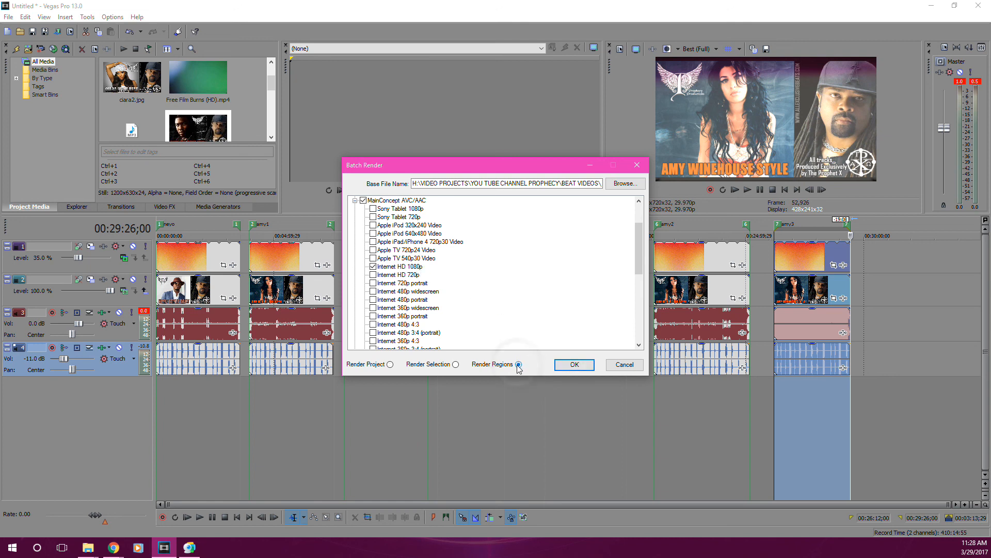